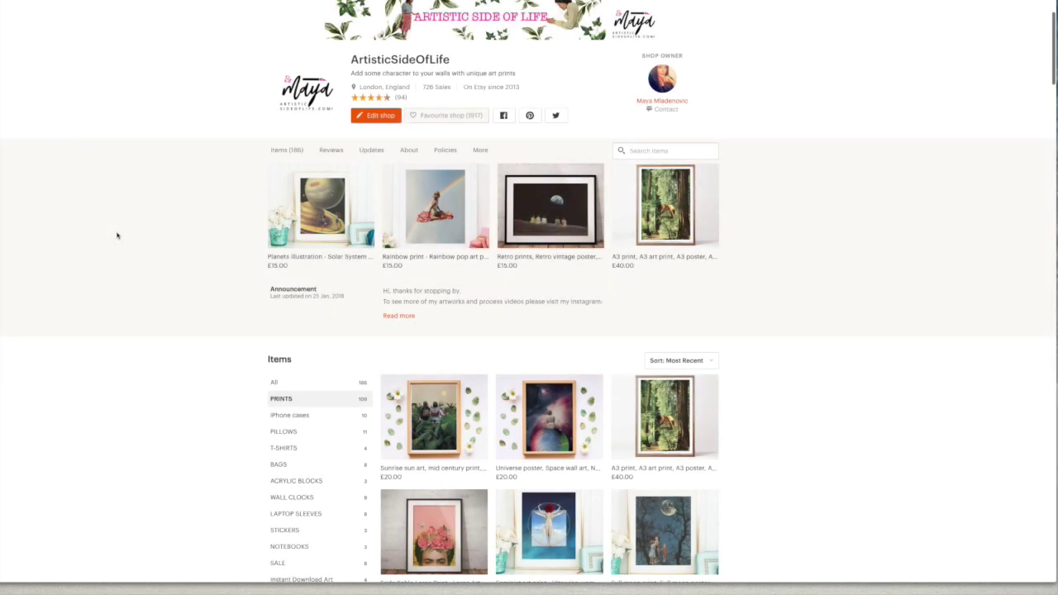
Scroll down the shop's Items grid to reach the Sunrise sun art print listing
{"action": "scroll", "coordinate": [117, 235], "scroll_direction": "down", "scroll_amount": 1}
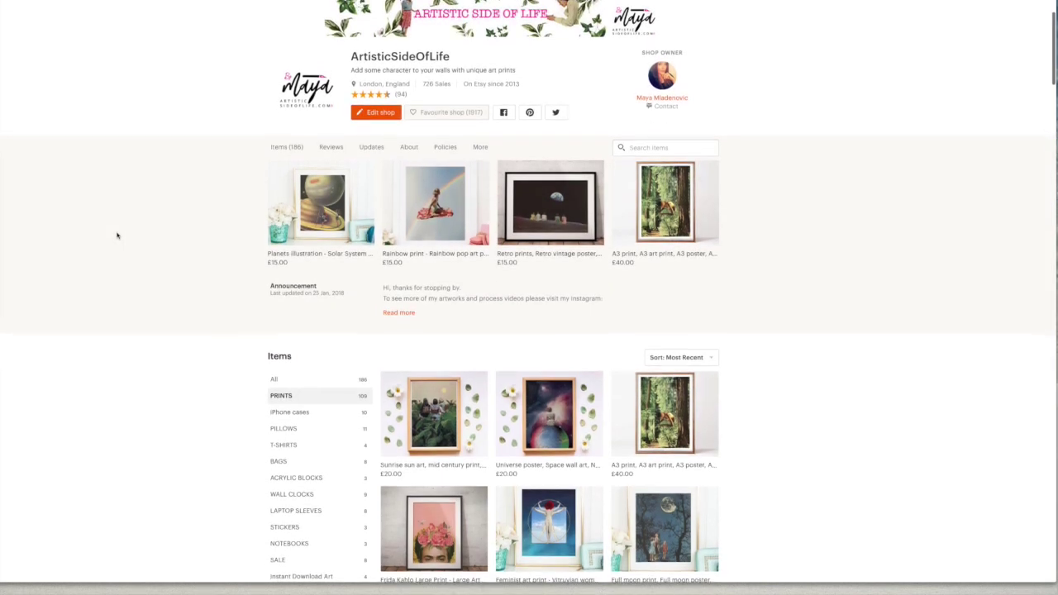
{"action": "scroll", "coordinate": [117, 236], "scroll_direction": "down", "scroll_amount": 2}
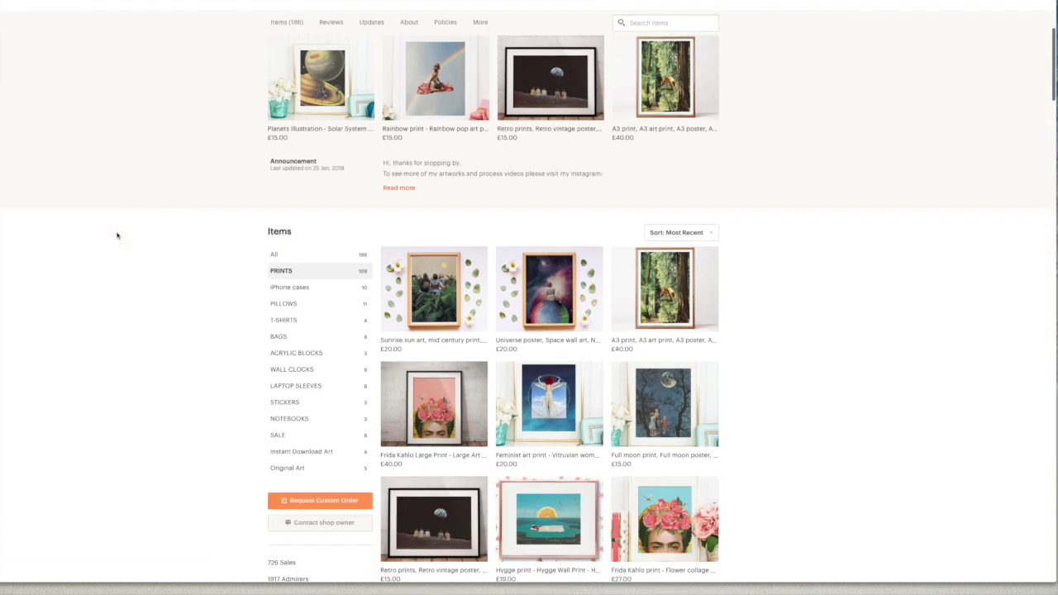
{"action": "scroll", "coordinate": [116, 236], "scroll_direction": "down", "scroll_amount": 1}
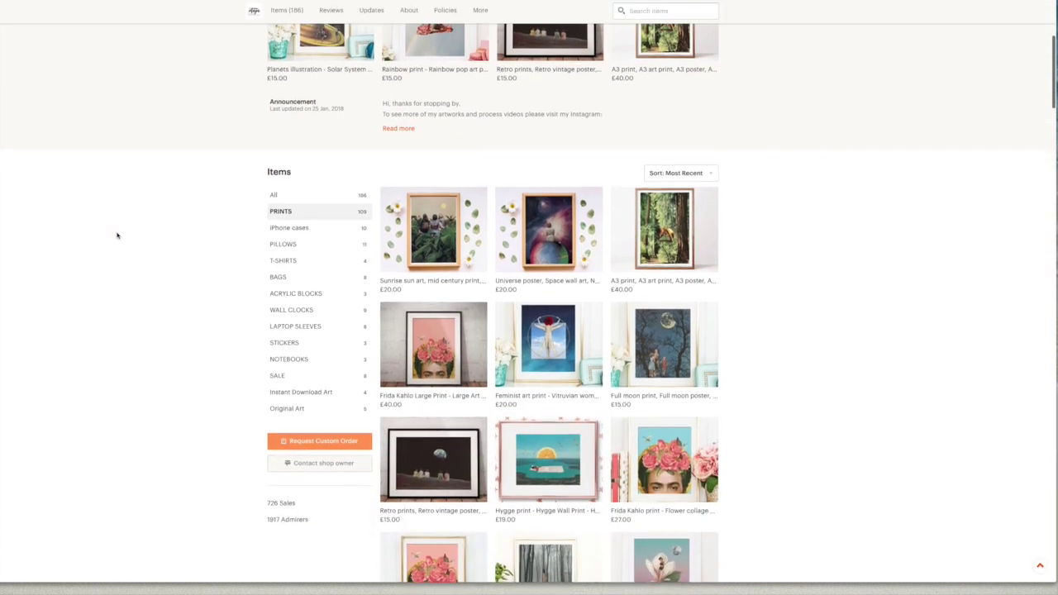
{"action": "scroll", "coordinate": [117, 236], "scroll_direction": "down", "scroll_amount": 1}
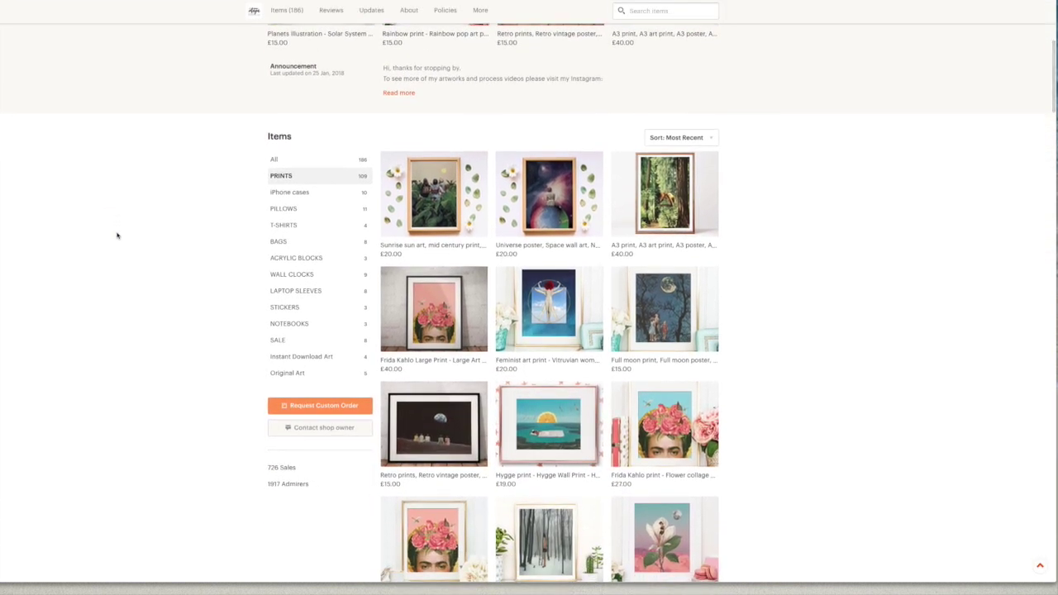
{"action": "scroll", "coordinate": [108, 261], "scroll_direction": "down", "scroll_amount": 1}
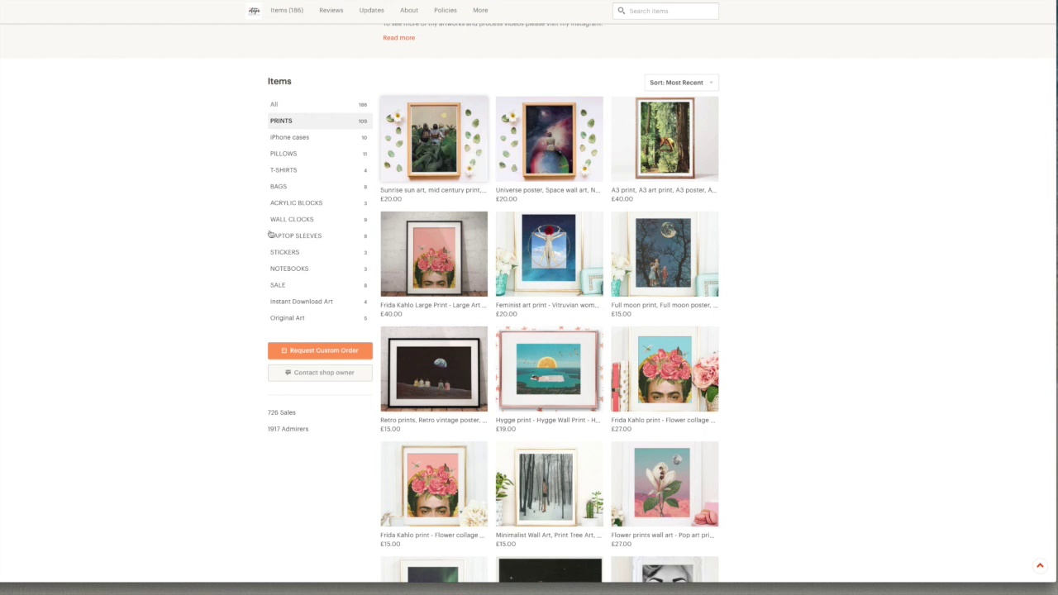
{"action": "scroll", "coordinate": [174, 307], "scroll_direction": "down", "scroll_amount": 1}
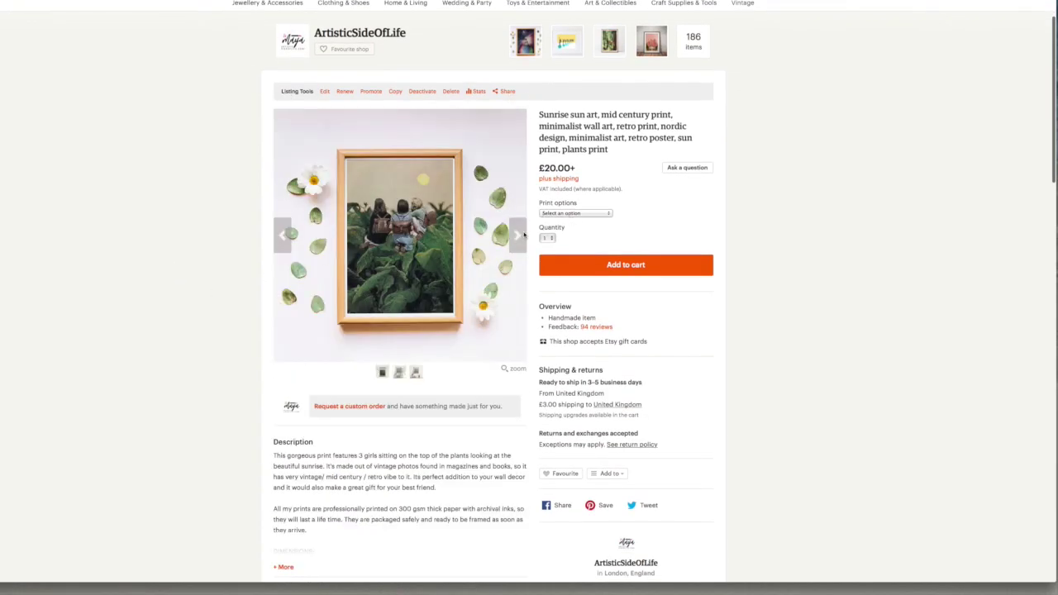
Page through the Sunrise print's second and third mockup photos
{"action": "left_click", "coordinate": [524, 235]}
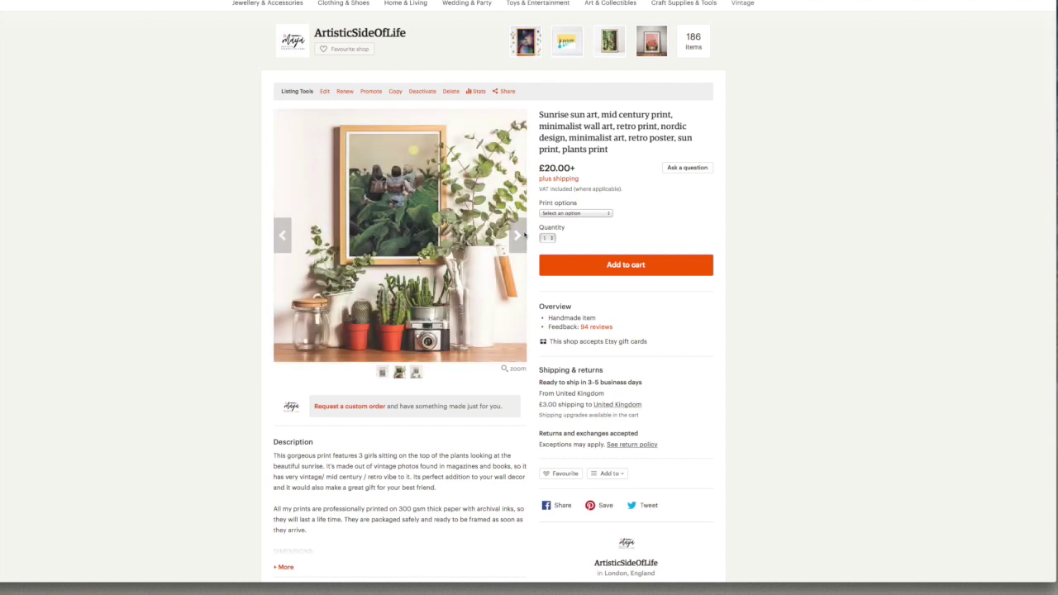
{"action": "left_click", "coordinate": [524, 236]}
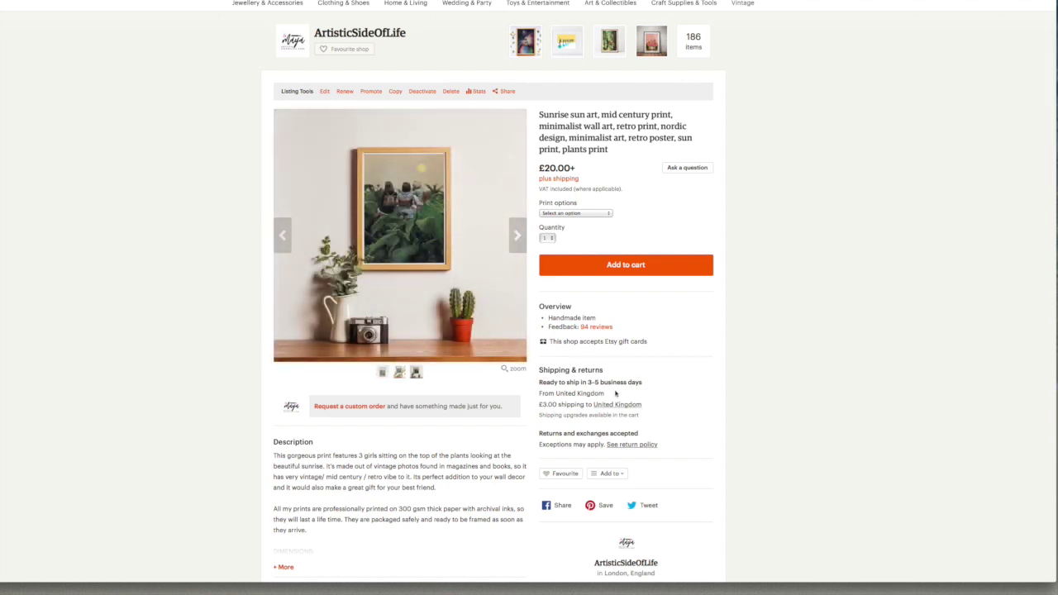
{"action": "scroll", "coordinate": [615, 395], "scroll_direction": "down", "scroll_amount": 4}
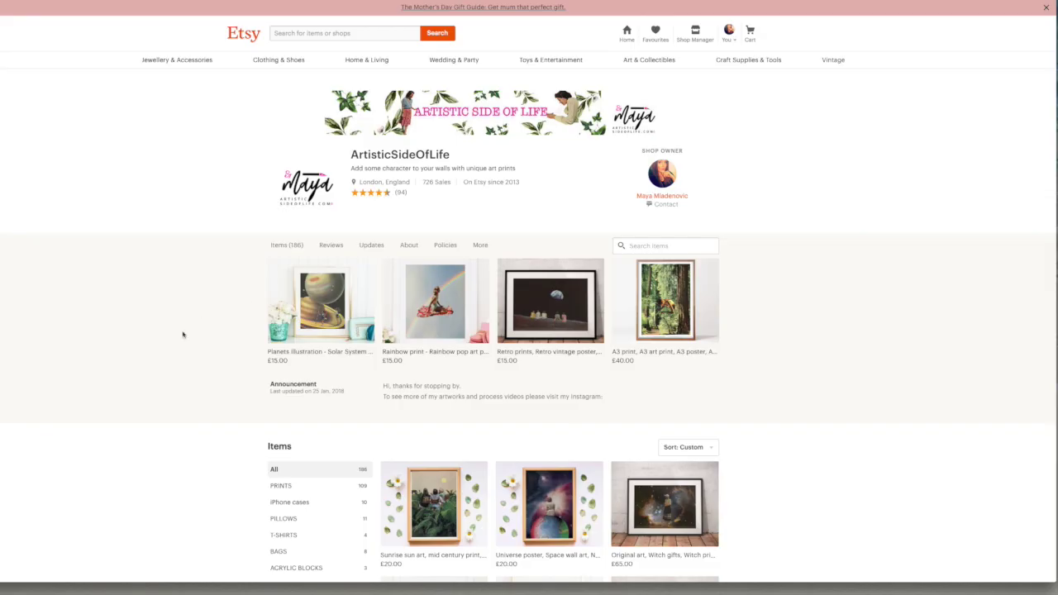
Scroll to the Universe poster and view its second and third product photos
{"action": "scroll", "coordinate": [183, 334], "scroll_direction": "down", "scroll_amount": 3}
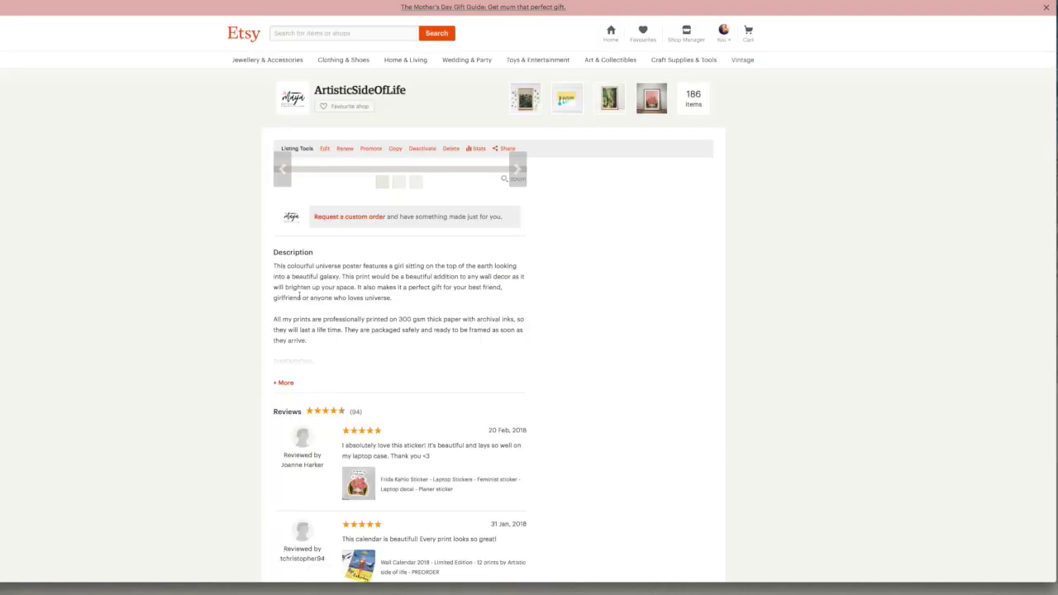
{"action": "scroll", "coordinate": [113, 352], "scroll_direction": "down", "scroll_amount": 1}
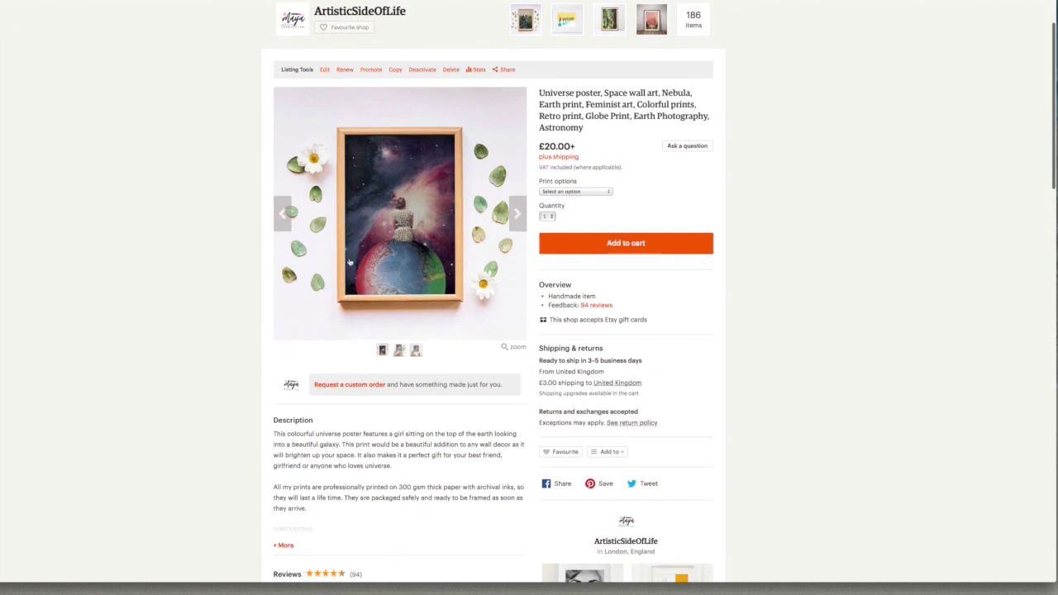
{"action": "left_click", "coordinate": [522, 219]}
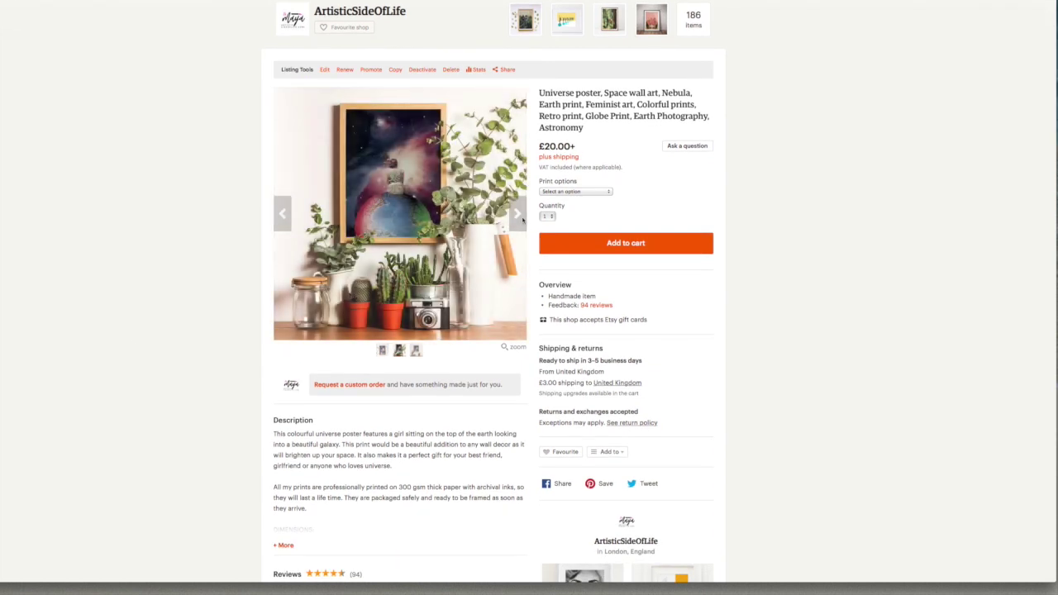
{"action": "left_click", "coordinate": [522, 218]}
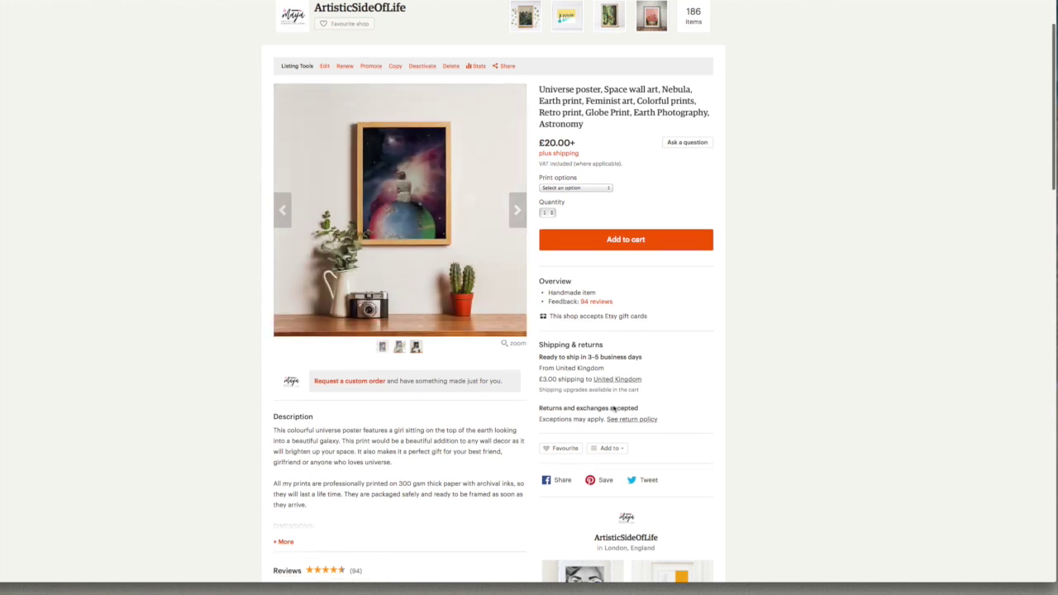
{"action": "scroll", "coordinate": [613, 408], "scroll_direction": "down", "scroll_amount": 5}
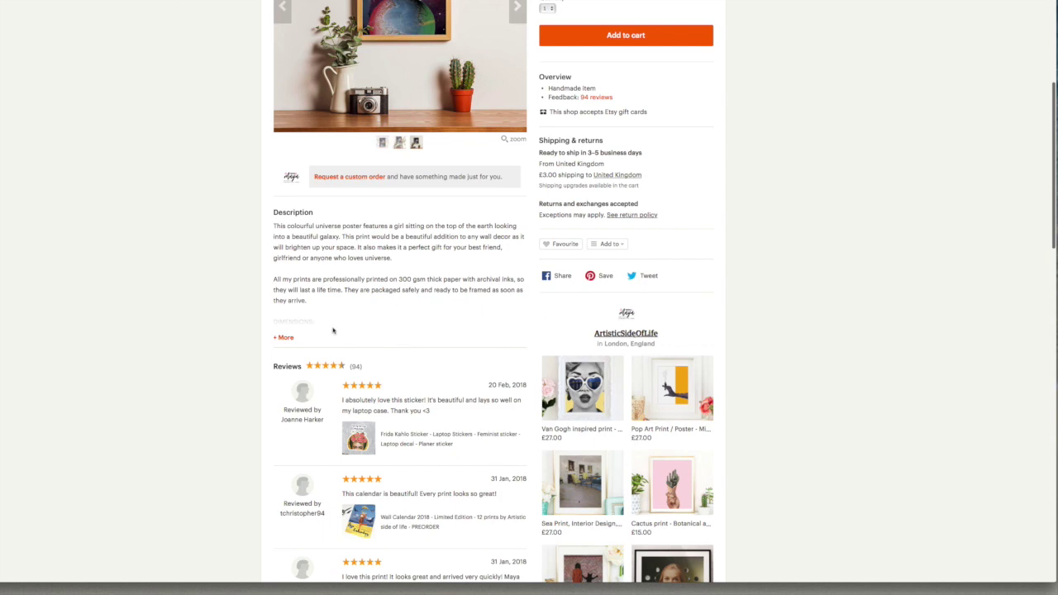
Scroll through the remaining Etsy shop items
{"action": "scroll", "coordinate": [153, 320], "scroll_direction": "down", "scroll_amount": 5}
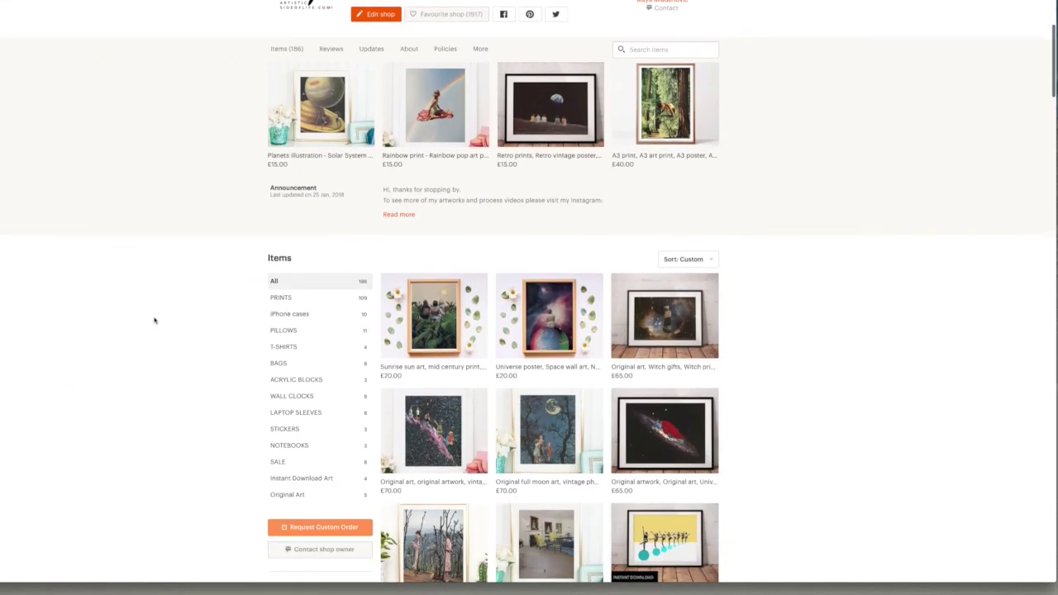
{"action": "scroll", "coordinate": [153, 320], "scroll_direction": "down", "scroll_amount": 3}
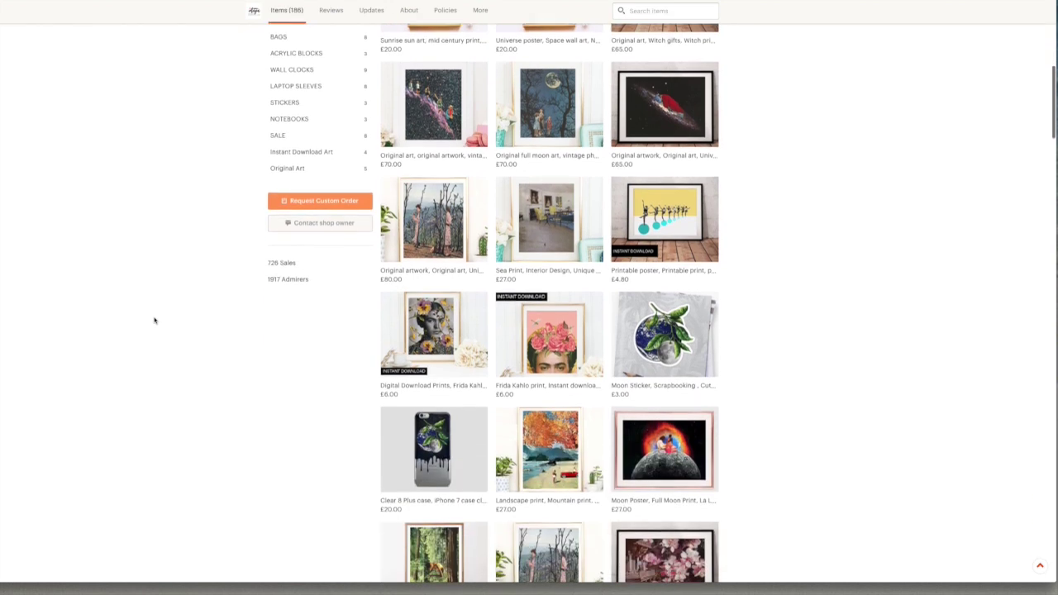
{"action": "scroll", "coordinate": [154, 319], "scroll_direction": "down", "scroll_amount": 8}
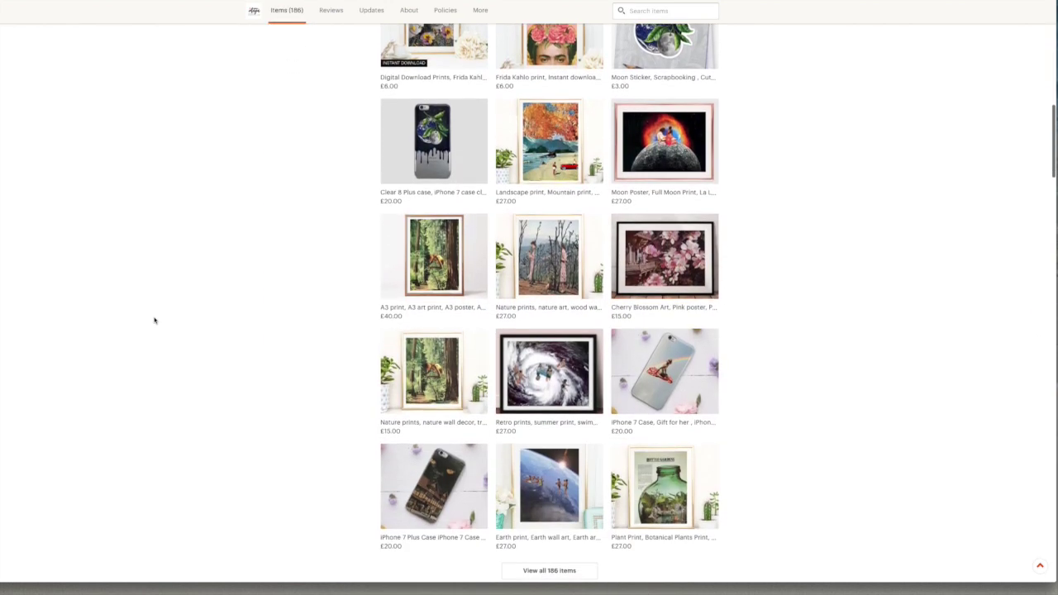
{"action": "scroll", "coordinate": [153, 320], "scroll_direction": "up", "scroll_amount": 15}
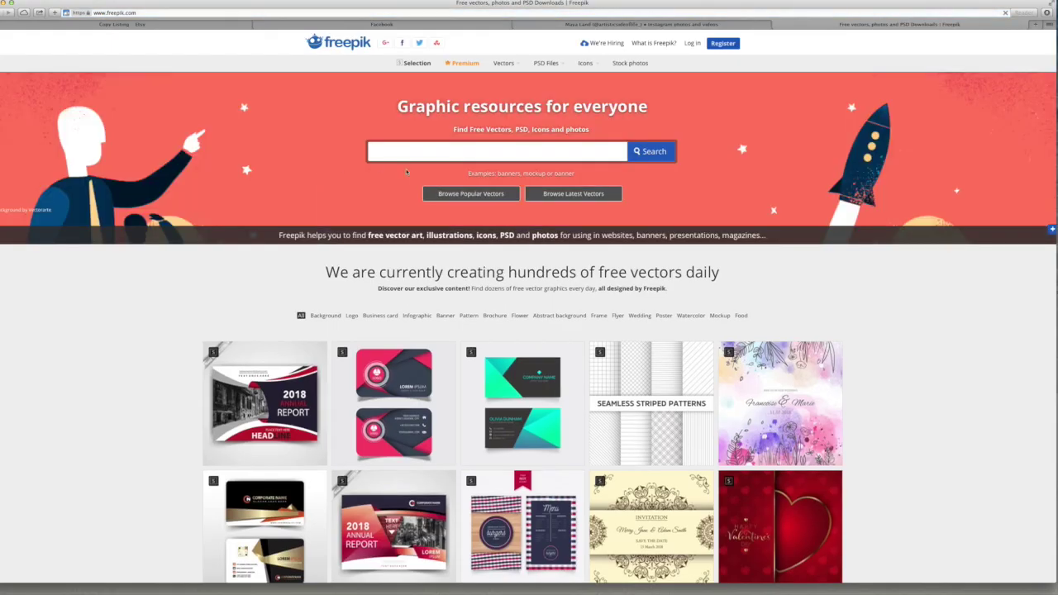
Search Freepik for 'frame mock' and open the Valentine elements and frame mockup PSD
{"action": "type", "text": "frame mockup"}
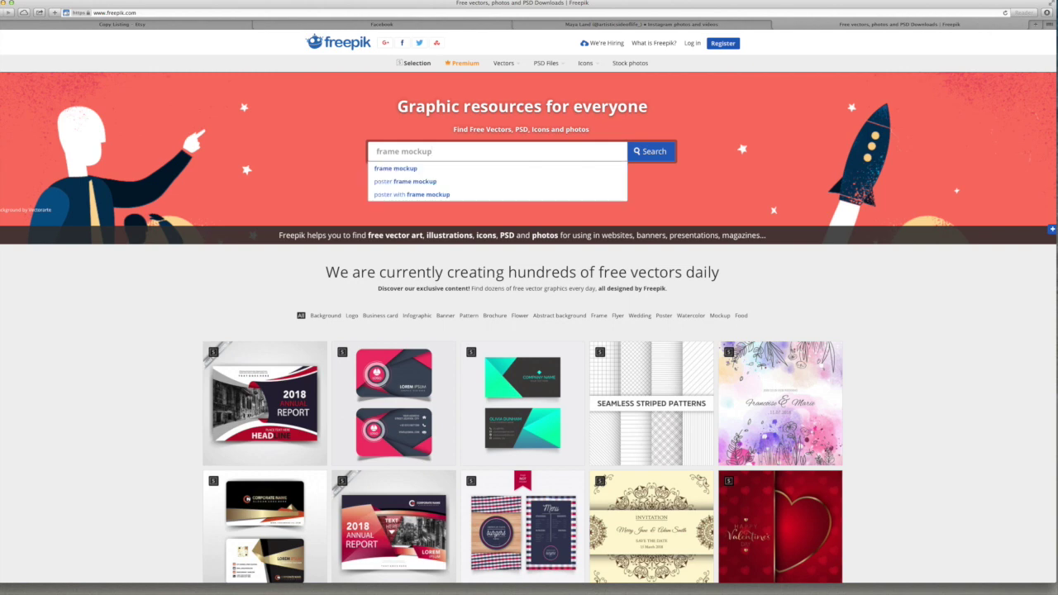
{"action": "key", "text": "Return"}
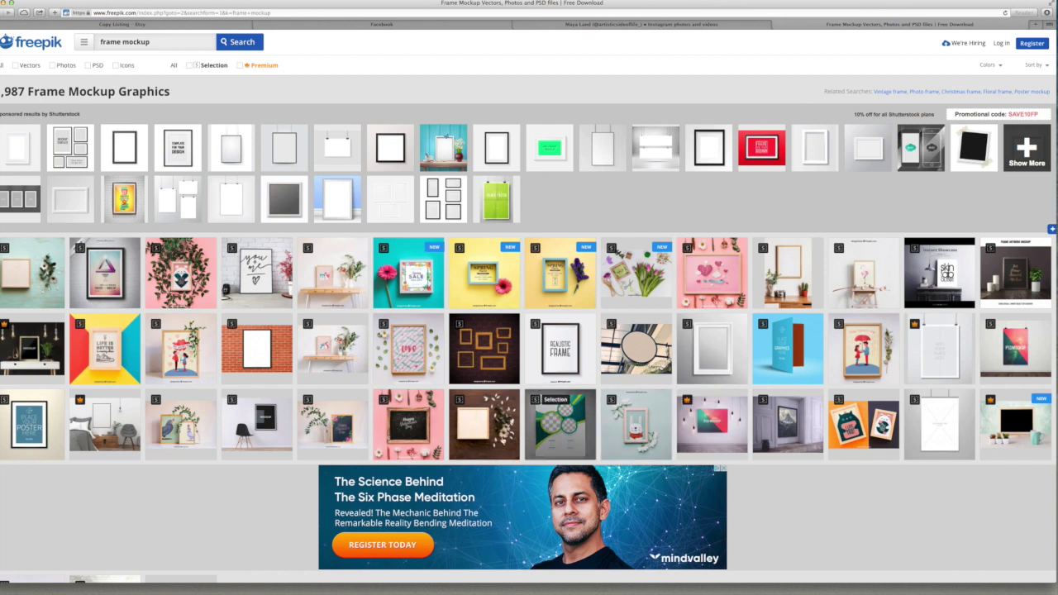
{"action": "scroll", "coordinate": [310, 430], "scroll_direction": "down", "scroll_amount": 2}
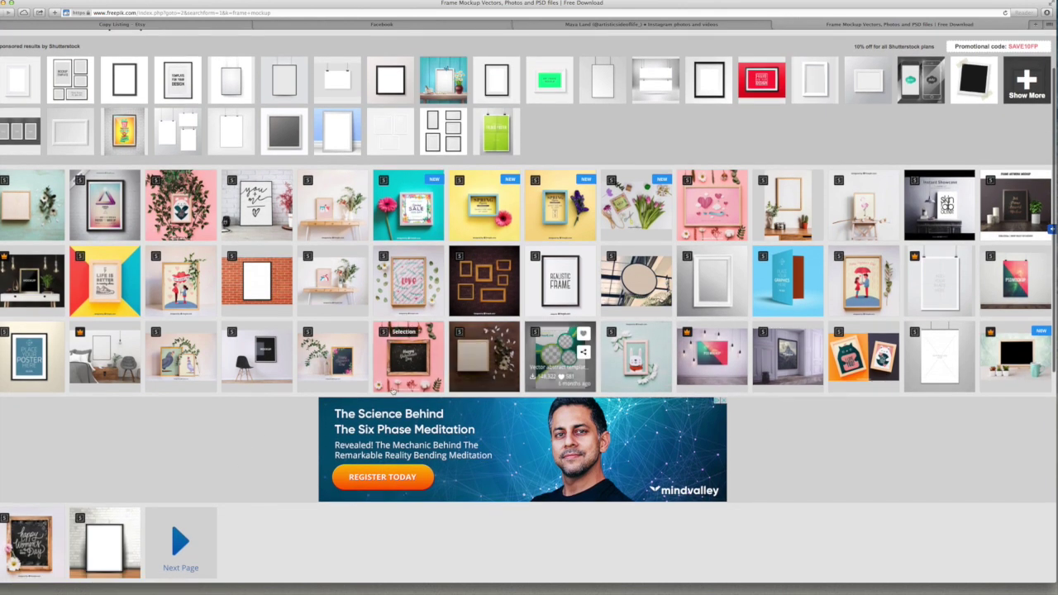
{"action": "scroll", "coordinate": [397, 364], "scroll_direction": "down", "scroll_amount": 1}
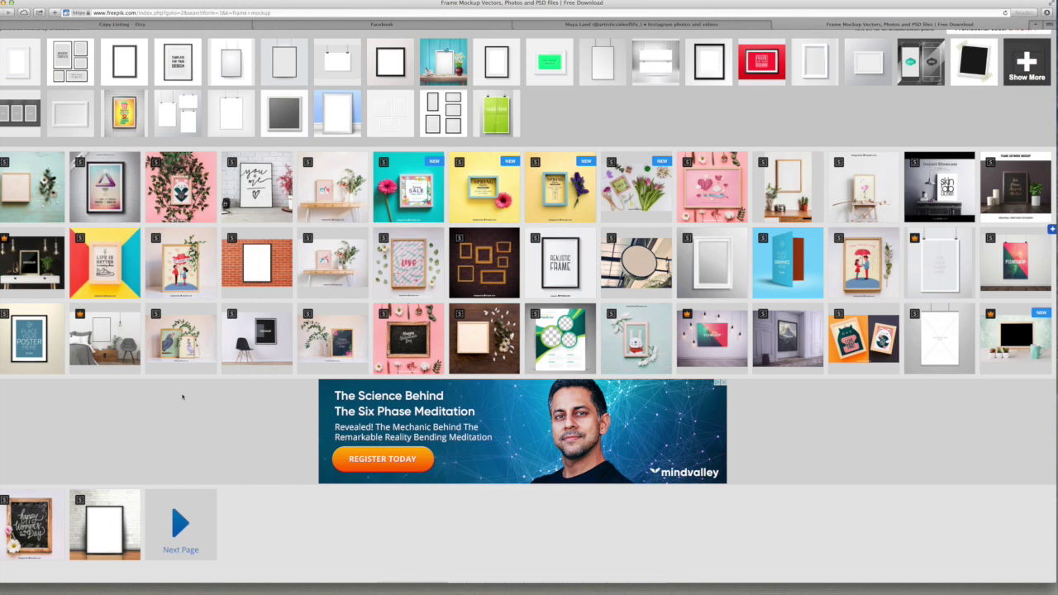
{"action": "scroll", "coordinate": [214, 424], "scroll_direction": "up", "scroll_amount": 2}
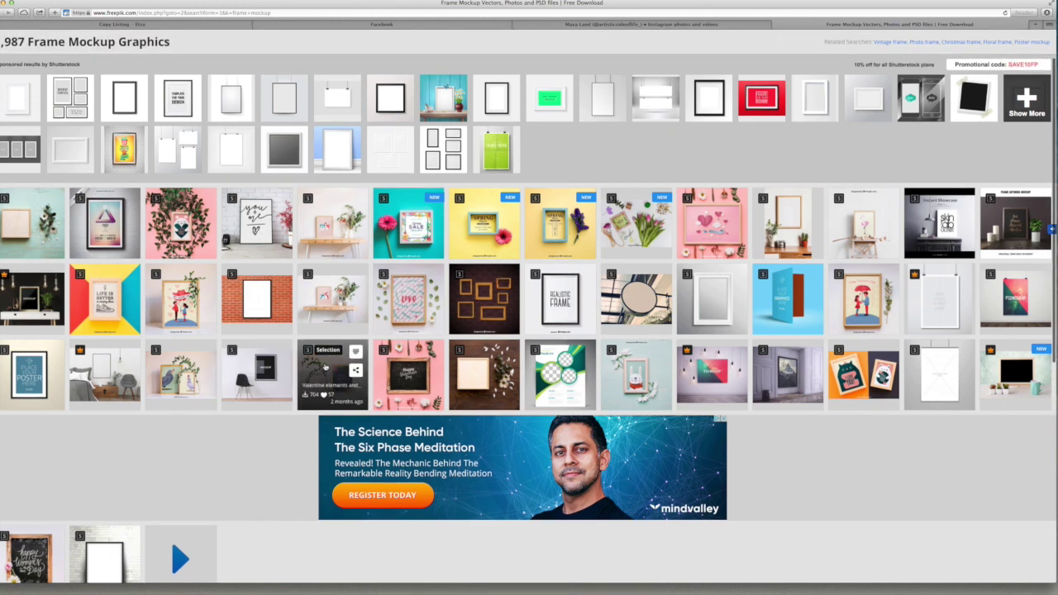
{"action": "left_click", "coordinate": [325, 366]}
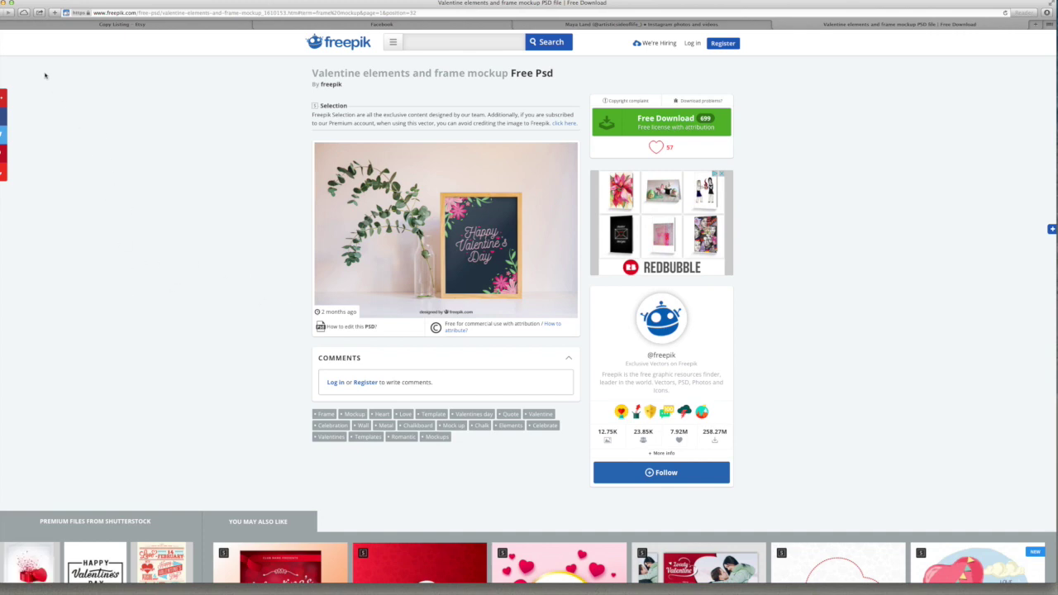
{"action": "key", "text": "super+bracketleft"}
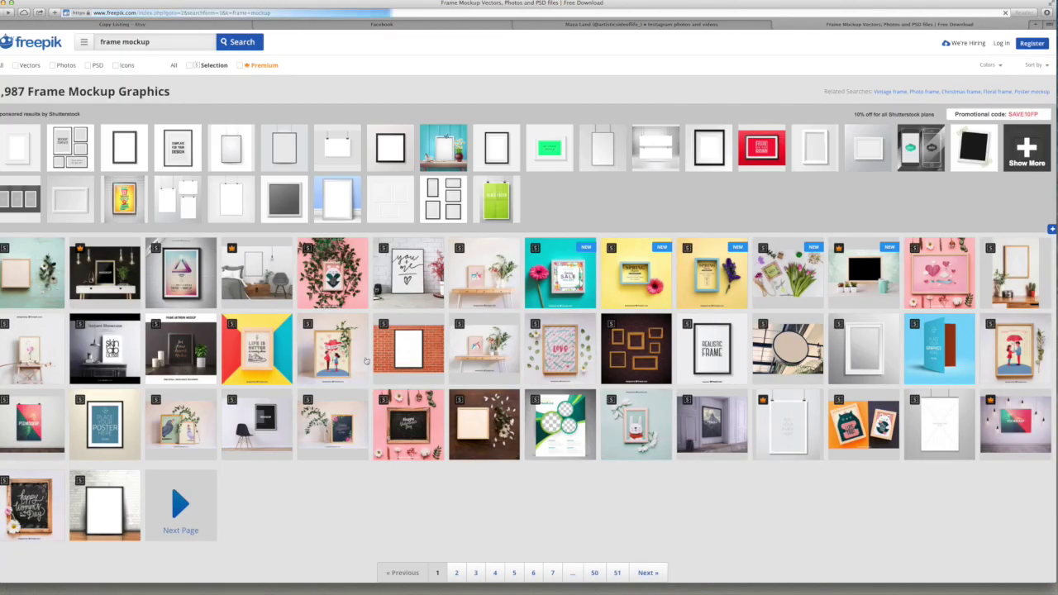
{"action": "scroll", "coordinate": [427, 299], "scroll_direction": "down", "scroll_amount": 1}
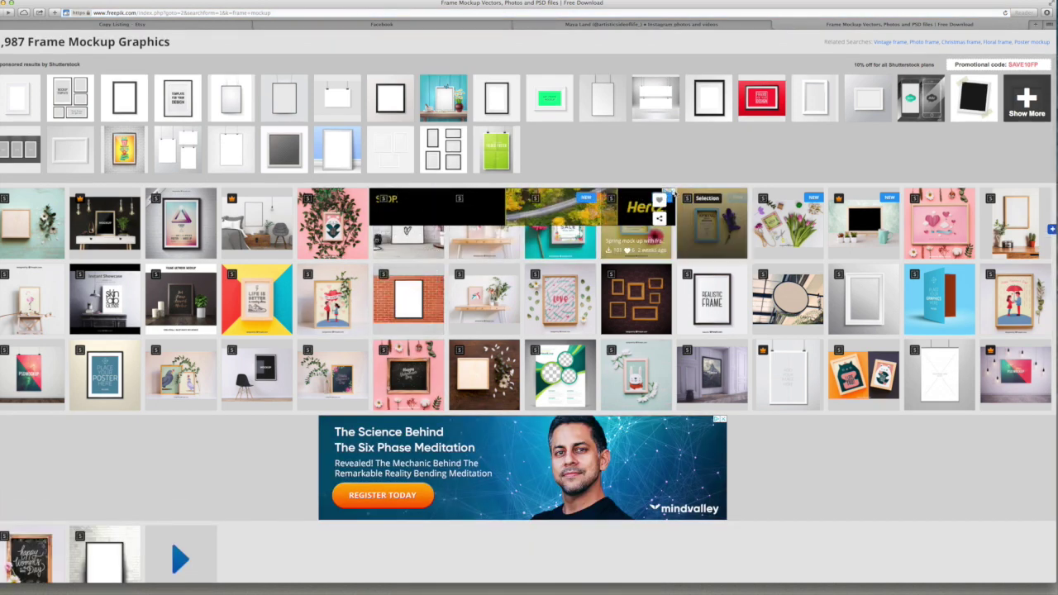
{"action": "scroll", "coordinate": [405, 273], "scroll_direction": "up", "scroll_amount": 1}
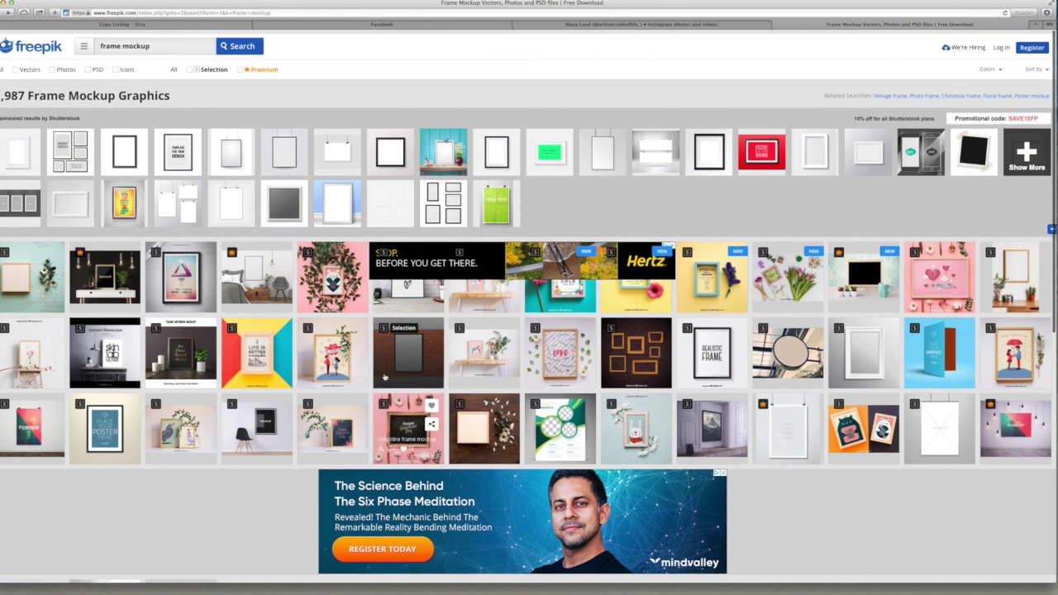
{"action": "left_click", "coordinate": [255, 343]}
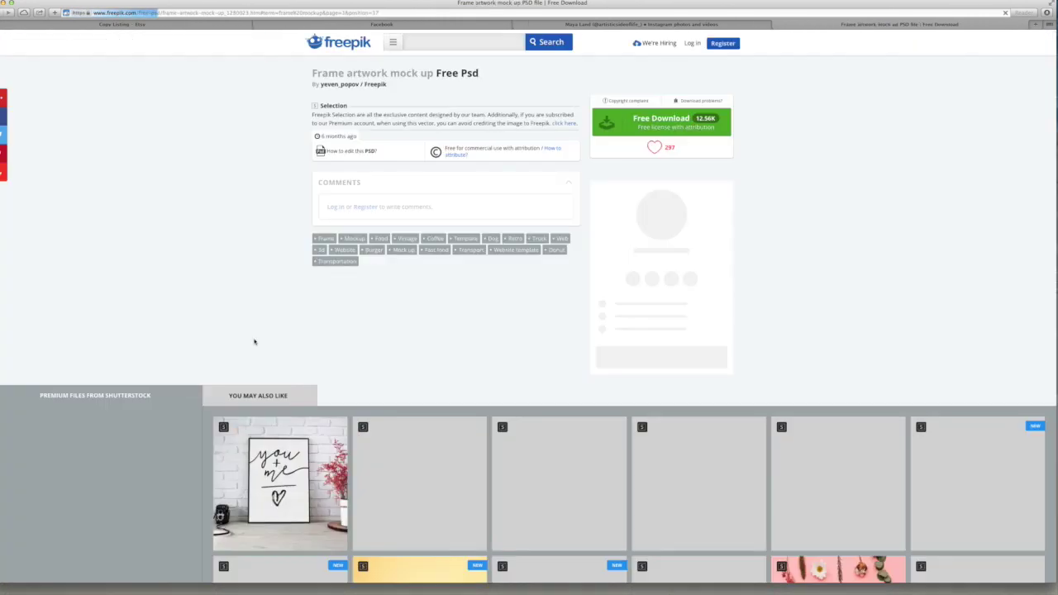
{"action": "scroll", "coordinate": [162, 374], "scroll_direction": "down", "scroll_amount": 1}
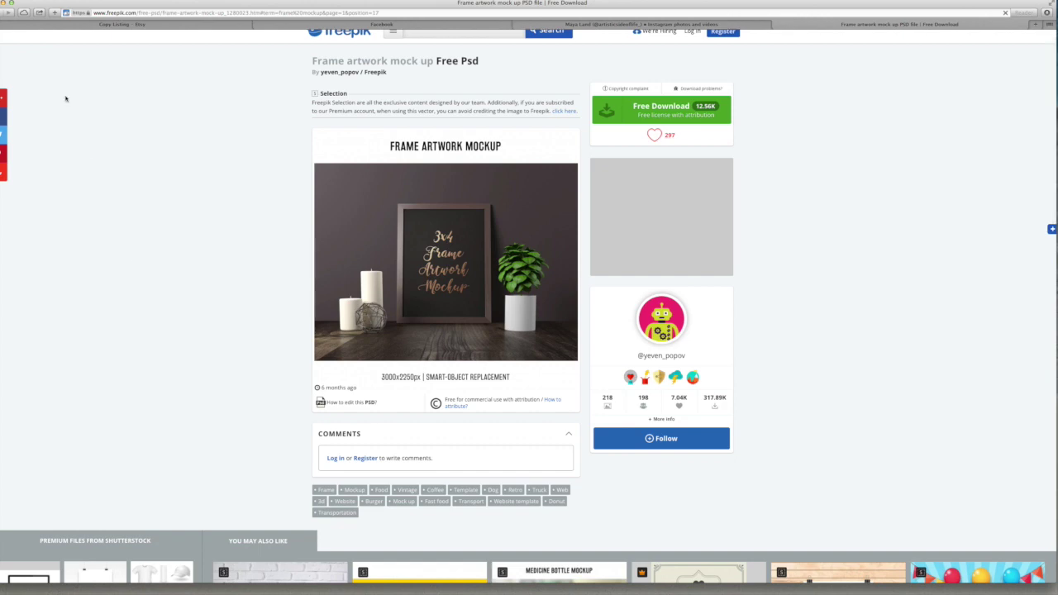
{"action": "key", "text": "super+bracketleft"}
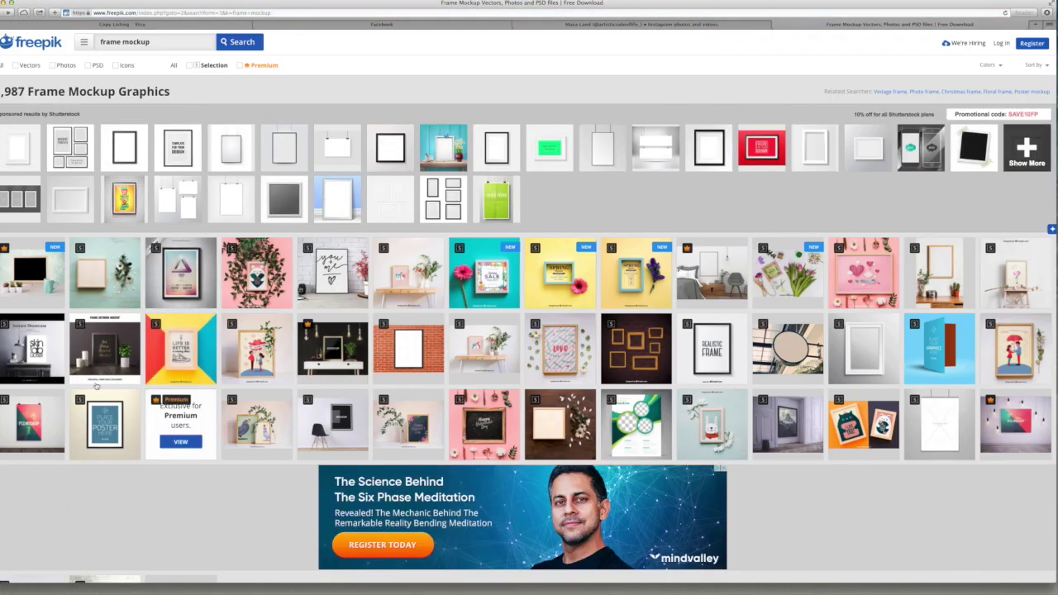
{"action": "mouse_move", "coordinate": [25, 345]}
{"action": "left_click", "coordinate": [24, 345]}
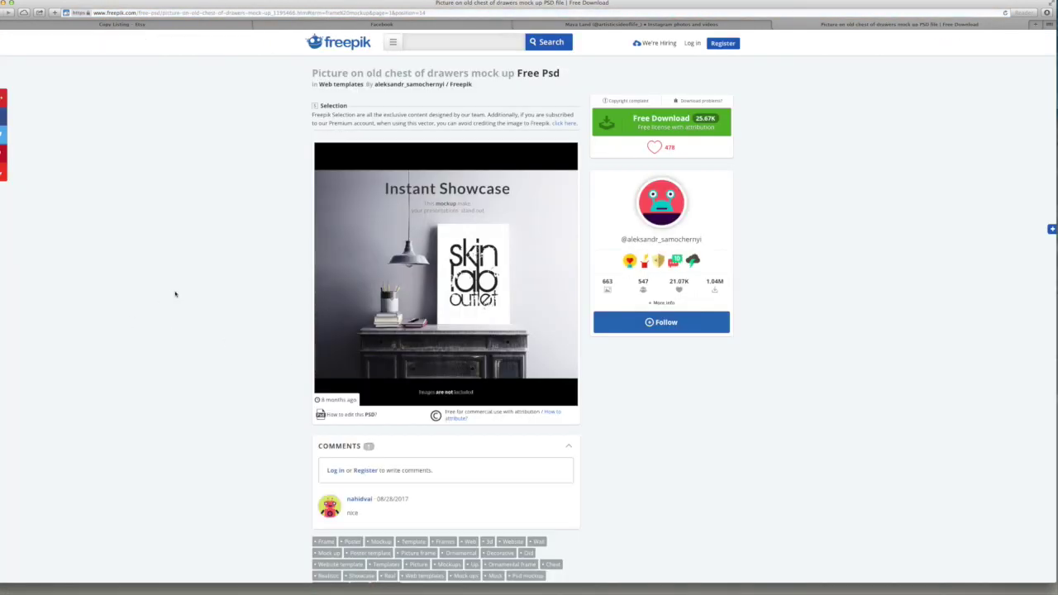
{"action": "key", "text": "super+bracketleft"}
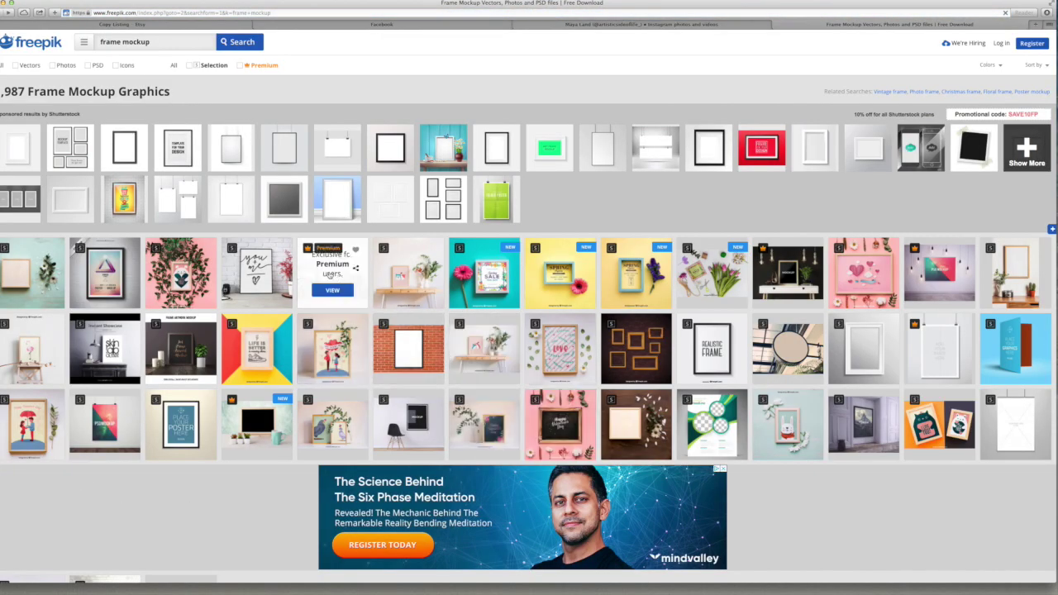
{"action": "mouse_move", "coordinate": [562, 426]}
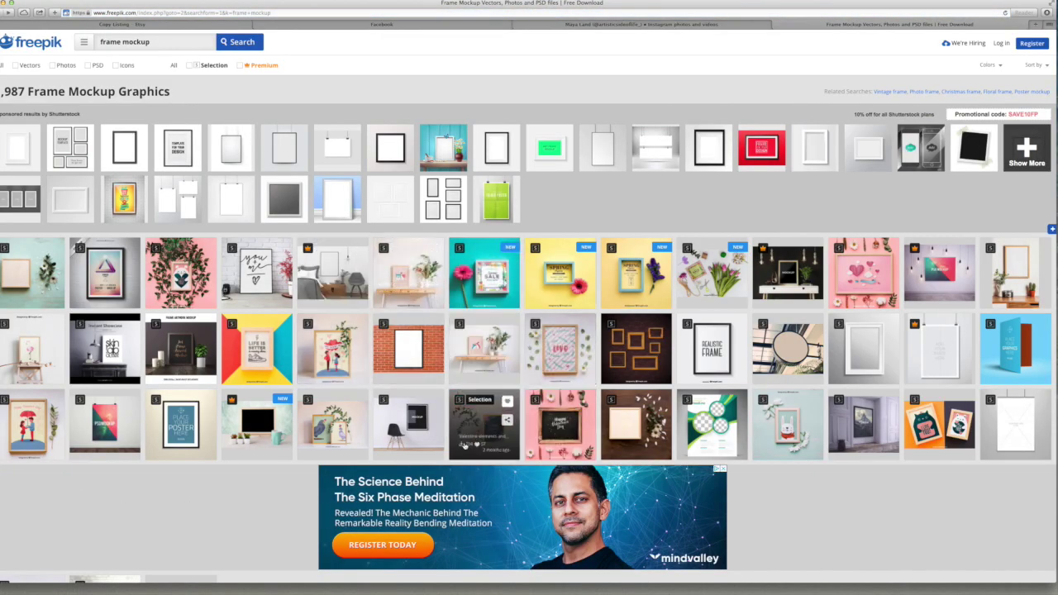
{"action": "left_click", "coordinate": [564, 350]}
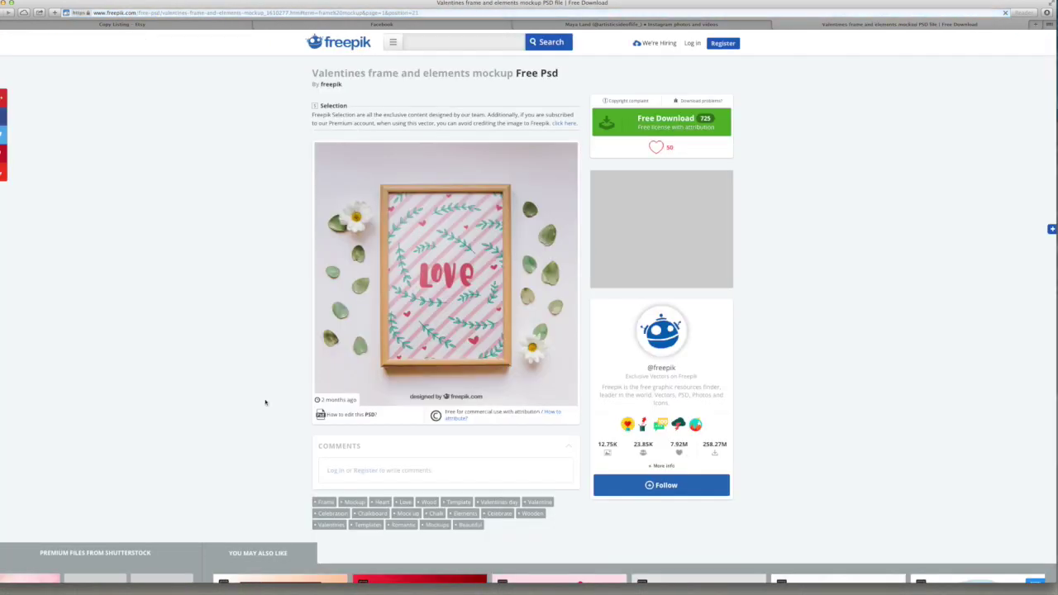
{"action": "scroll", "coordinate": [75, 371], "scroll_direction": "down", "scroll_amount": 1}
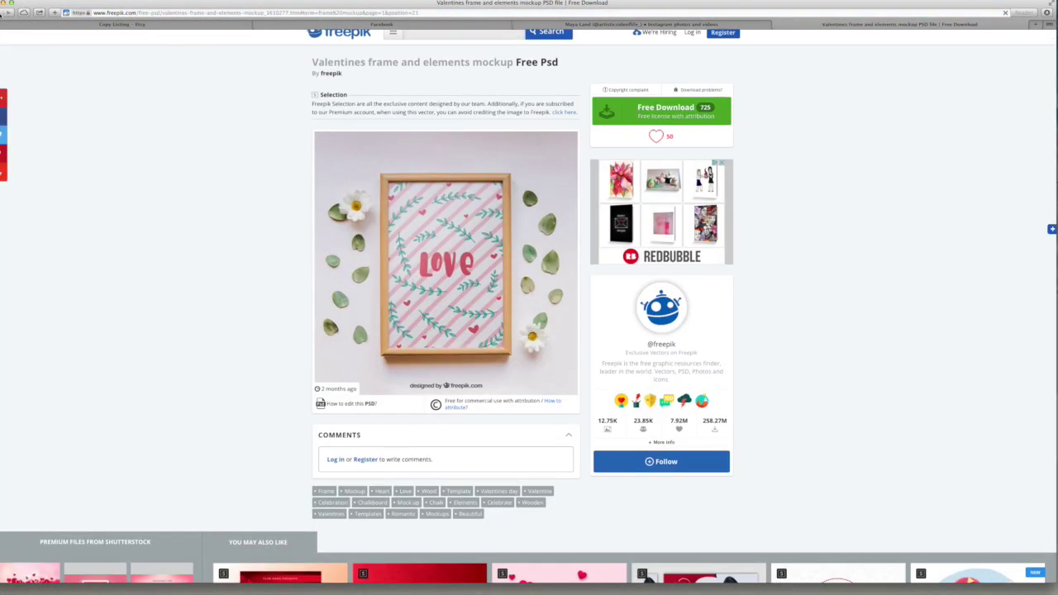
{"action": "left_click", "coordinate": [8, 12]}
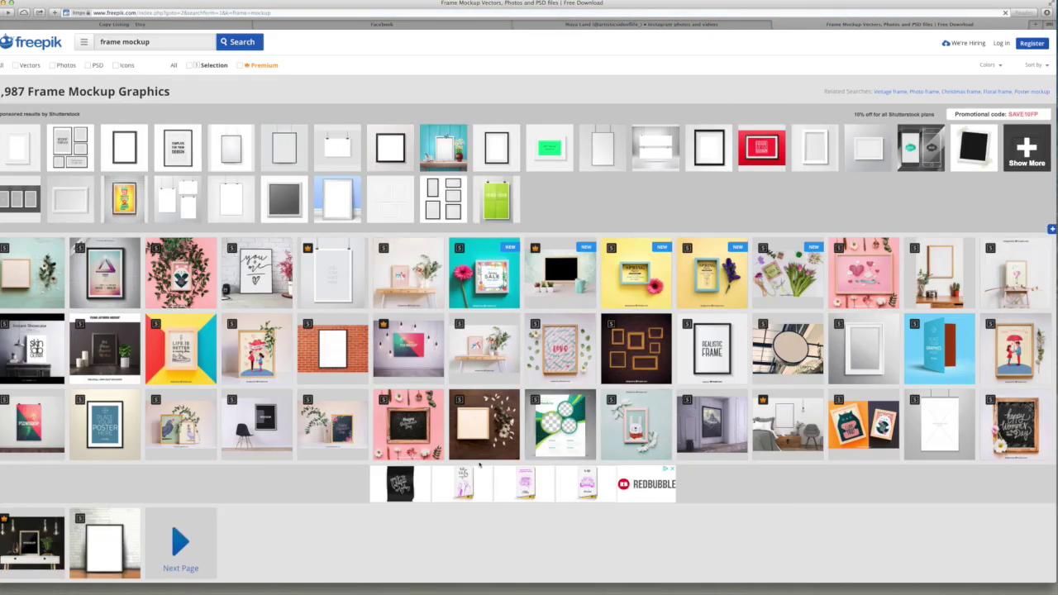
{"action": "left_click", "coordinate": [937, 265]}
{"action": "scroll", "coordinate": [169, 326], "scroll_direction": "down", "scroll_amount": 1}
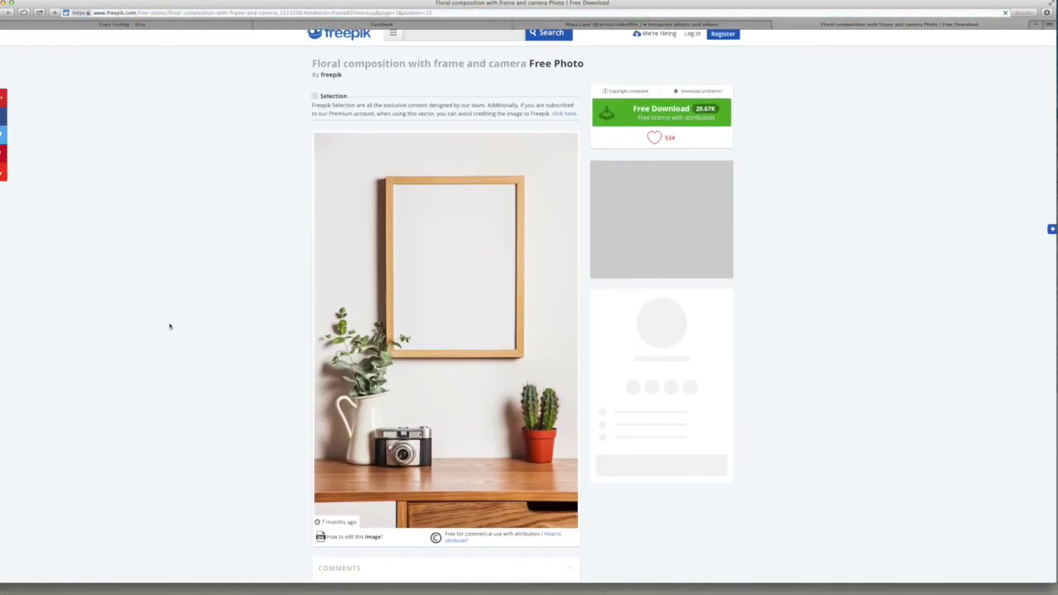
{"action": "scroll", "coordinate": [169, 326], "scroll_direction": "down", "scroll_amount": 1}
{"action": "scroll", "coordinate": [168, 326], "scroll_direction": "up", "scroll_amount": 1}
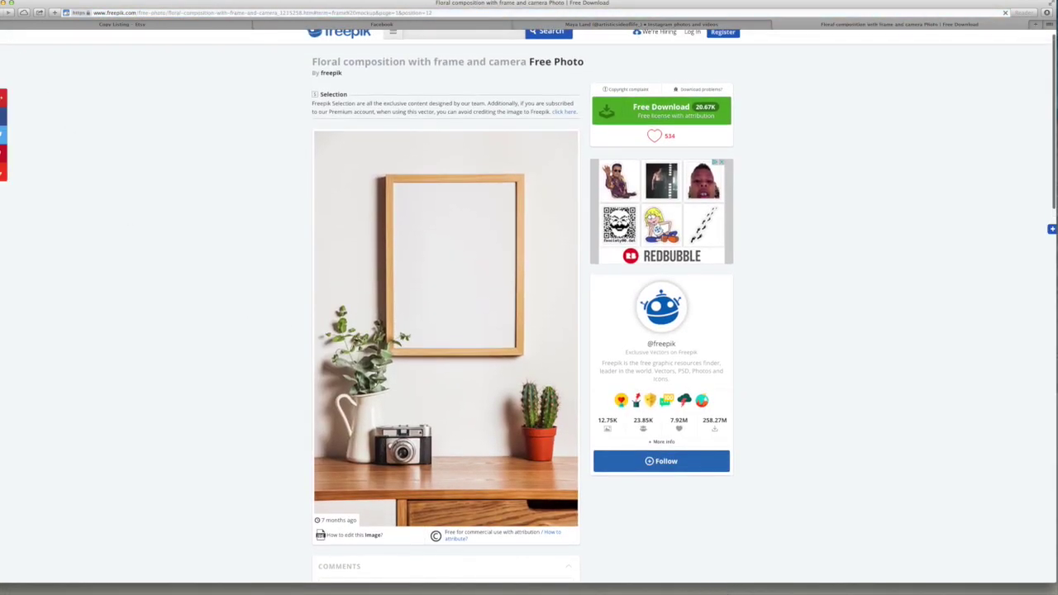
{"action": "key", "text": "super+bracketleft"}
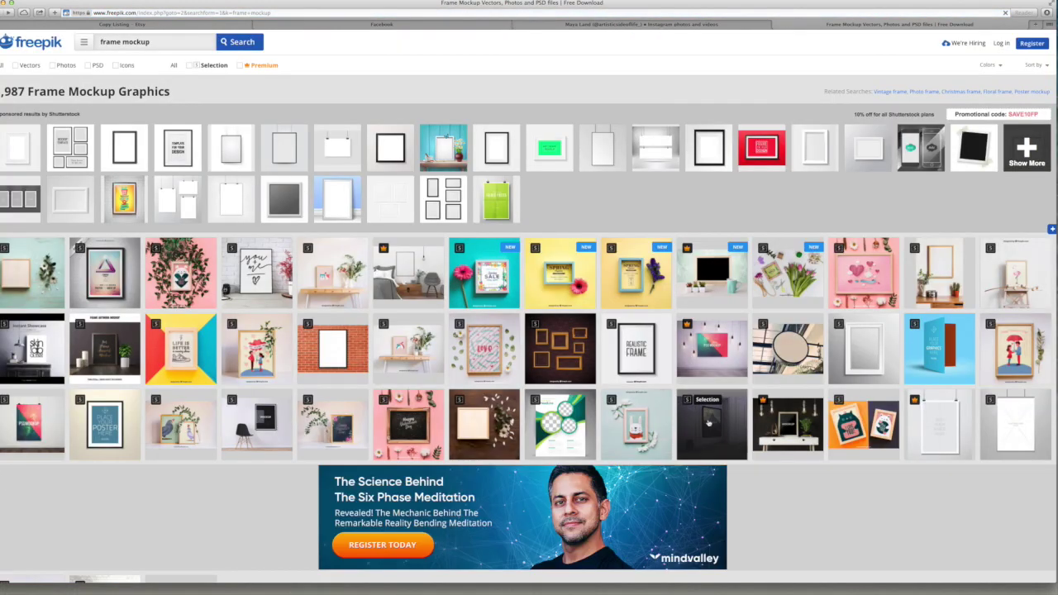
{"action": "scroll", "coordinate": [942, 512], "scroll_direction": "down", "scroll_amount": 1}
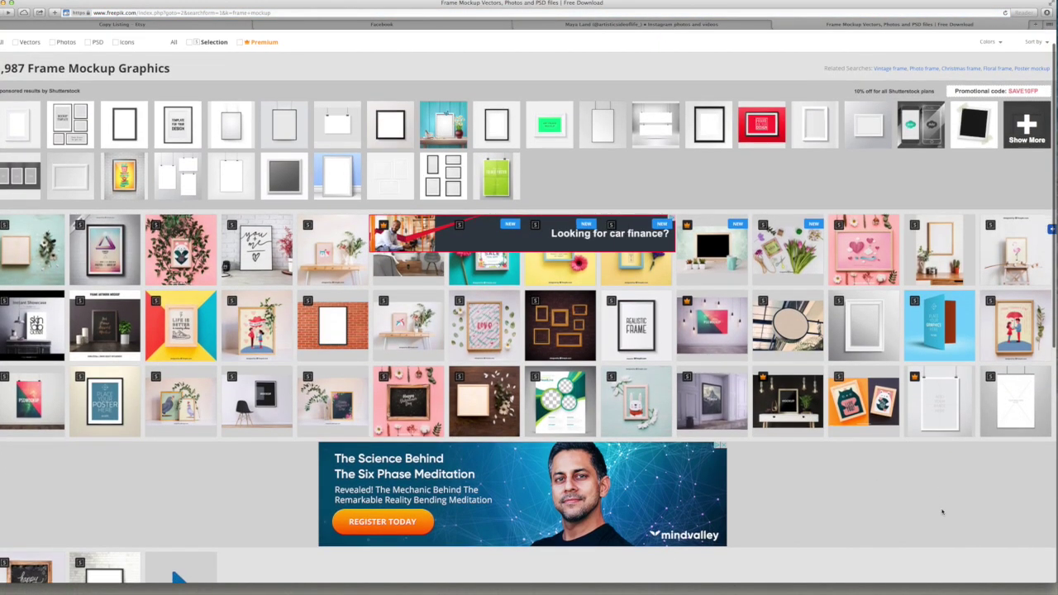
{"action": "scroll", "coordinate": [892, 488], "scroll_direction": "down", "scroll_amount": 1}
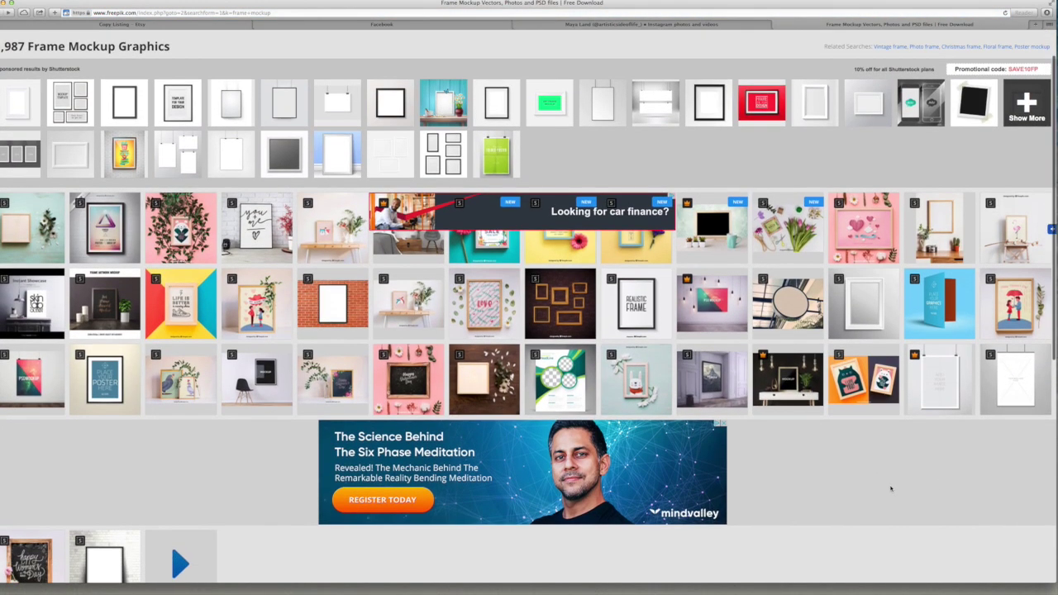
Look over the Botanical frame mockup page, then return to the frame mockup results
{"action": "left_click", "coordinate": [1017, 229]}
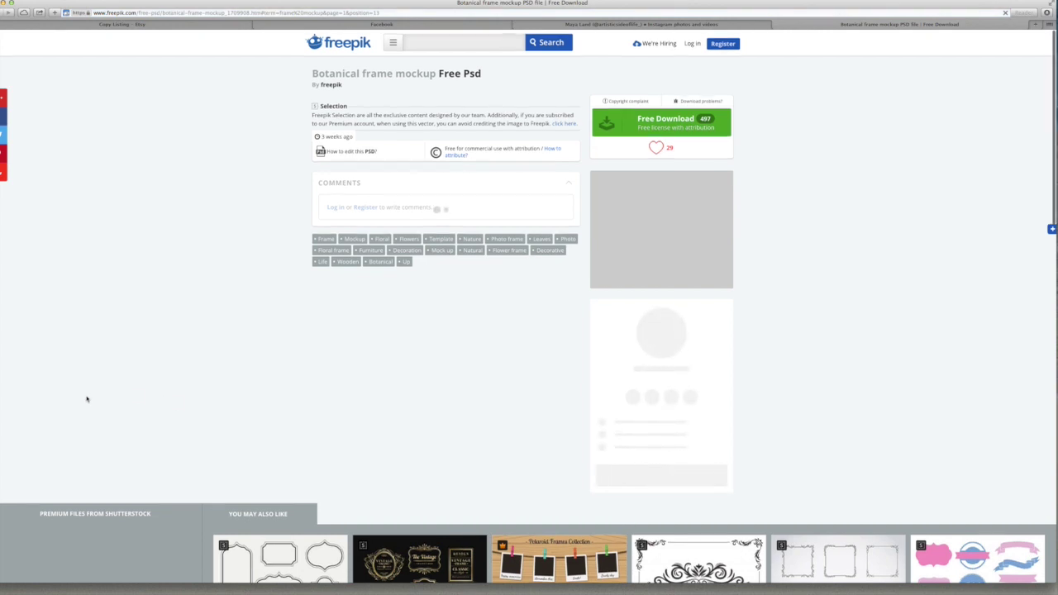
{"action": "scroll", "coordinate": [87, 399], "scroll_direction": "down", "scroll_amount": 1}
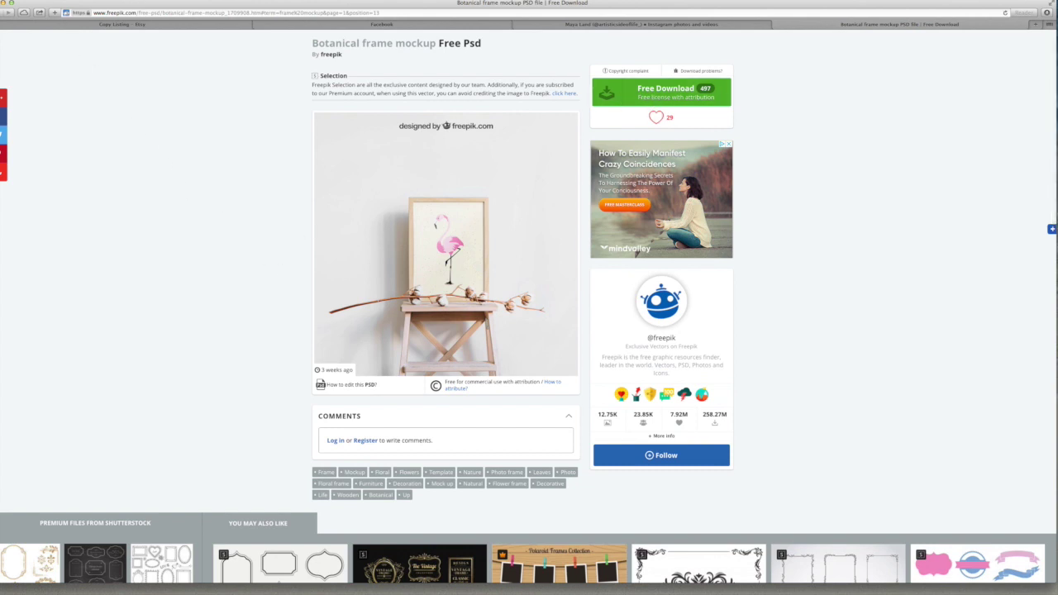
{"action": "left_click", "coordinate": [8, 11]}
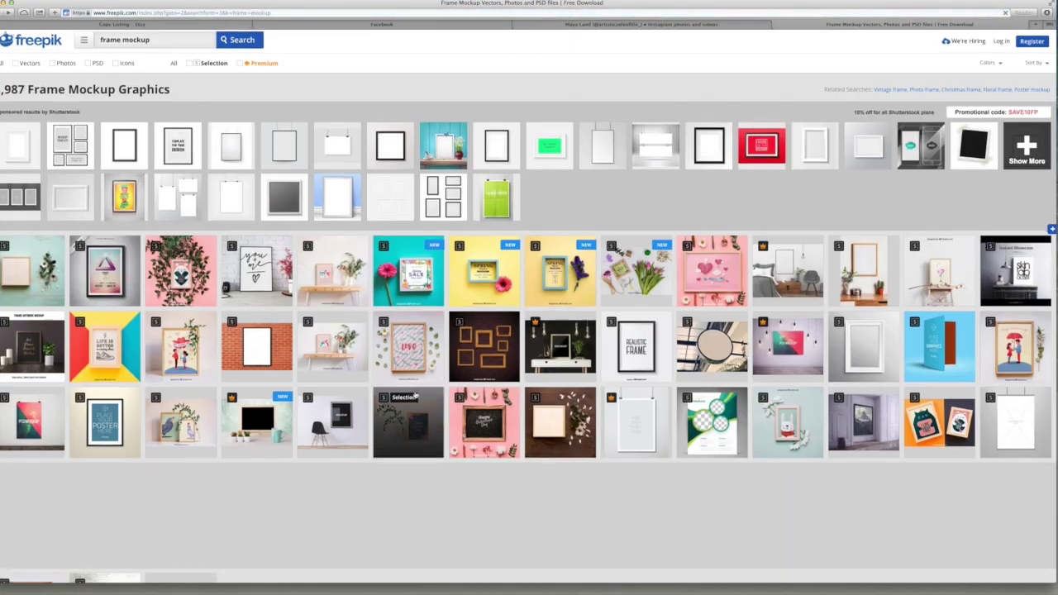
{"action": "scroll", "coordinate": [486, 463], "scroll_direction": "down", "scroll_amount": 5}
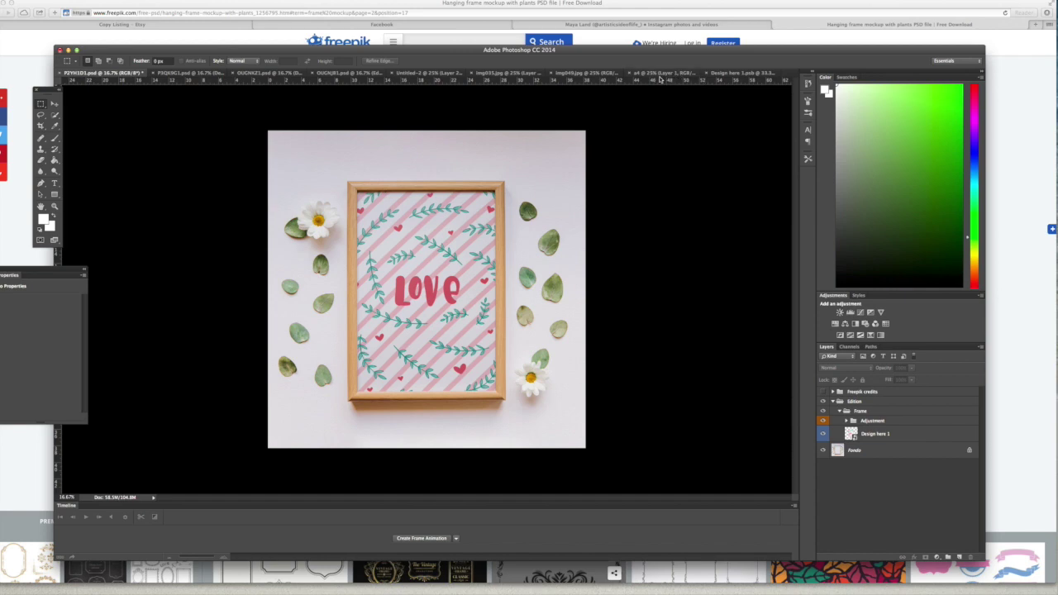
Open the Design here 1 smart object and place the mother nature high forest image
{"action": "double_click", "coordinate": [852, 434]}
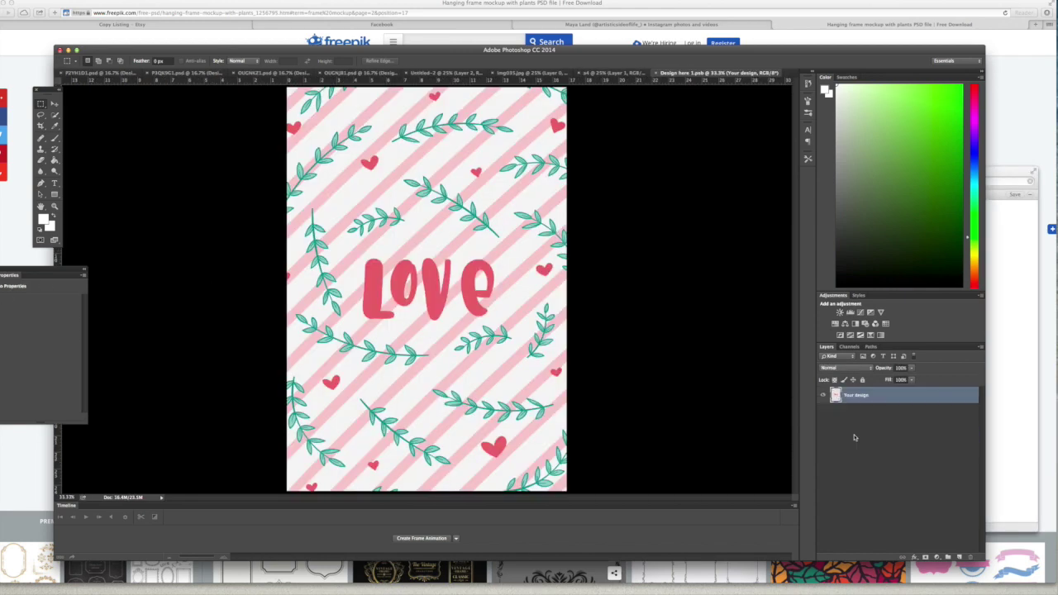
{"action": "left_click", "coordinate": [220, 573]}
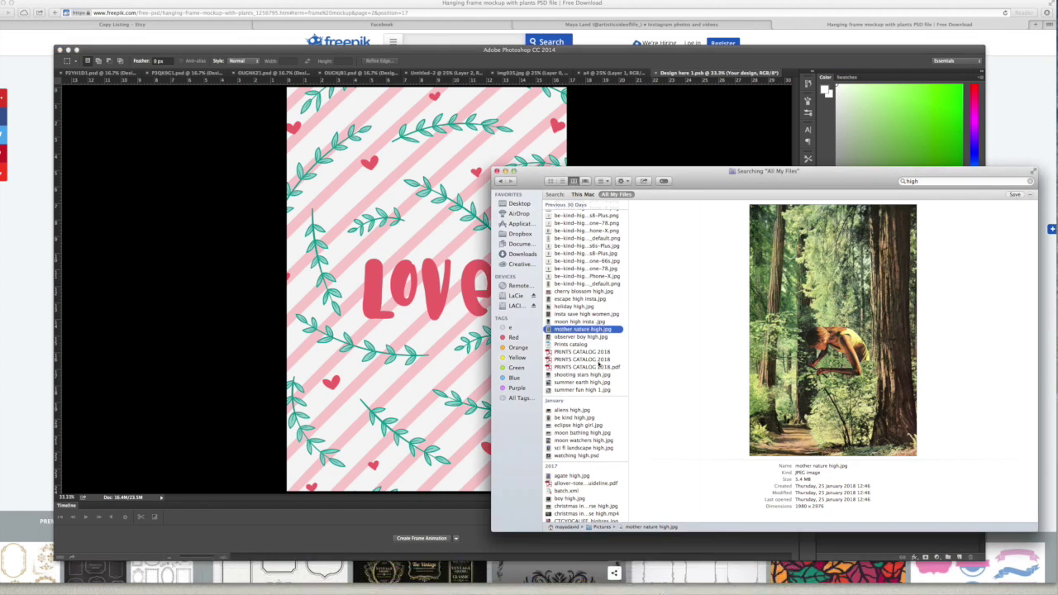
{"action": "left_click_drag", "start_coordinate": [568, 329], "coordinate": [386, 284]}
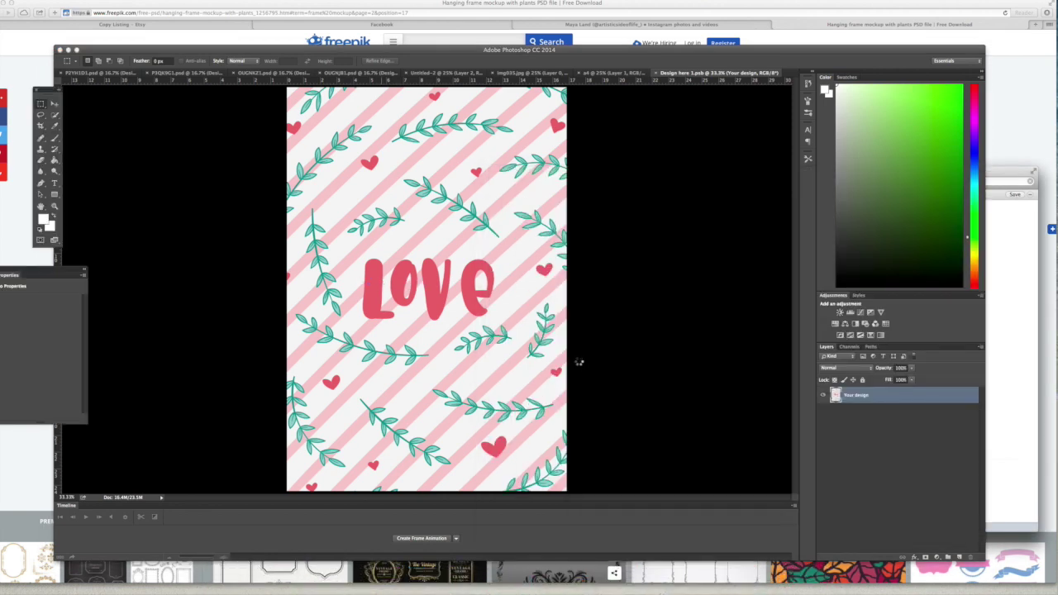
Enlarge the forest image to cover the canvas, nudge it up, commit, and save
{"action": "key", "text": "super+minus"}
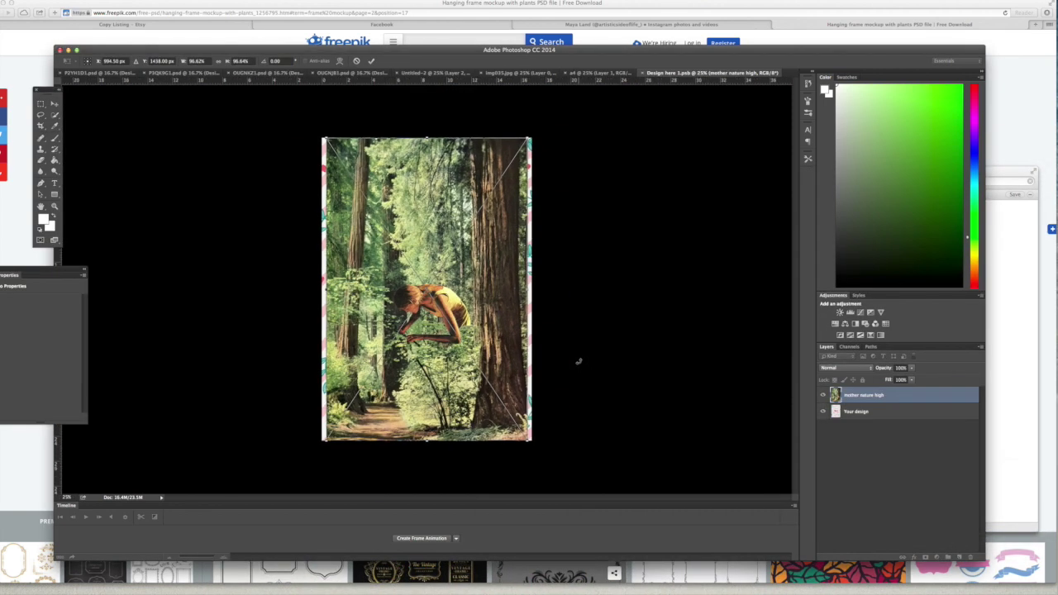
{"action": "left_click_drag", "start_coordinate": [530, 440], "coordinate": [505, 419]}
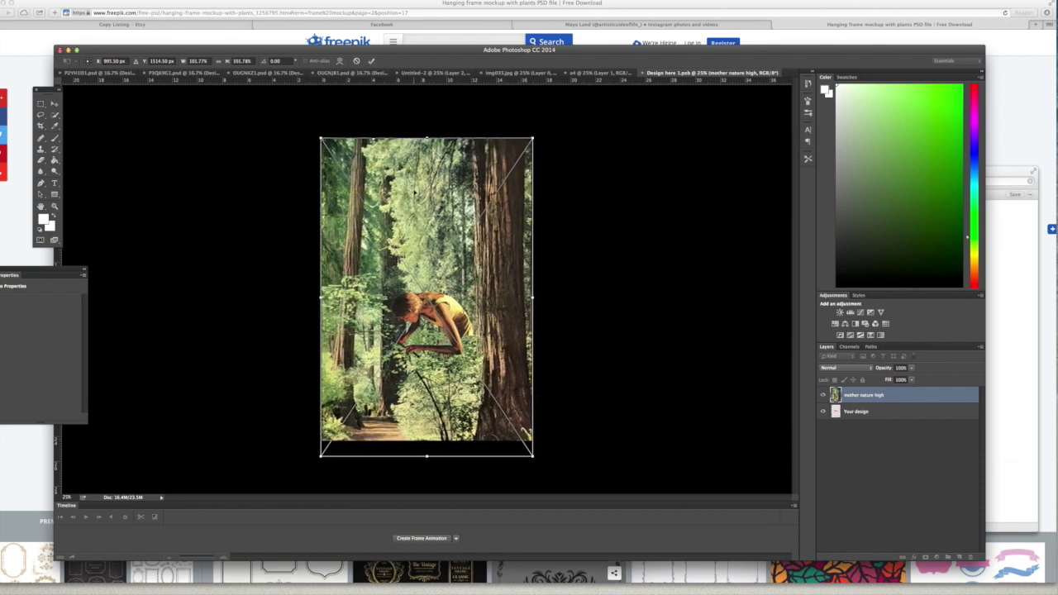
{"action": "left_click_drag", "start_coordinate": [414, 192], "coordinate": [414, 186]}
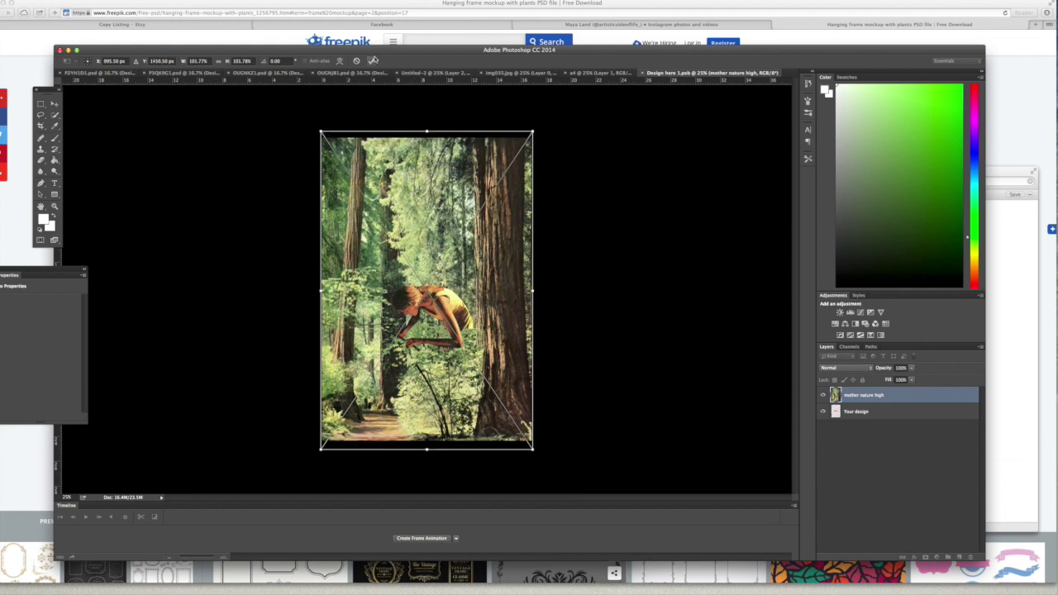
{"action": "left_click", "coordinate": [374, 60]}
{"action": "left_click", "coordinate": [54, 1]}
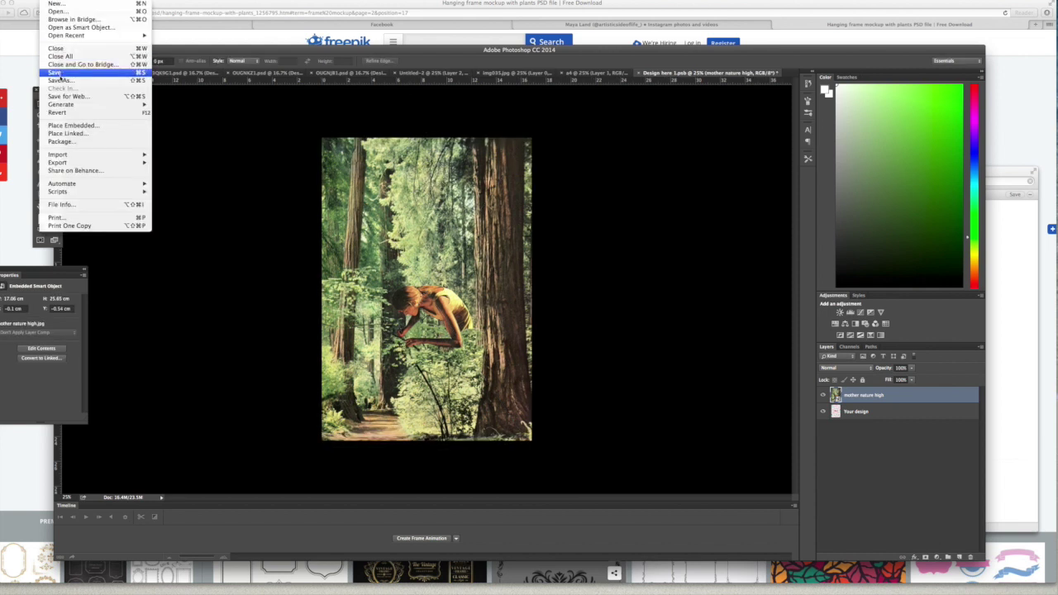
{"action": "left_click", "coordinate": [56, 73]}
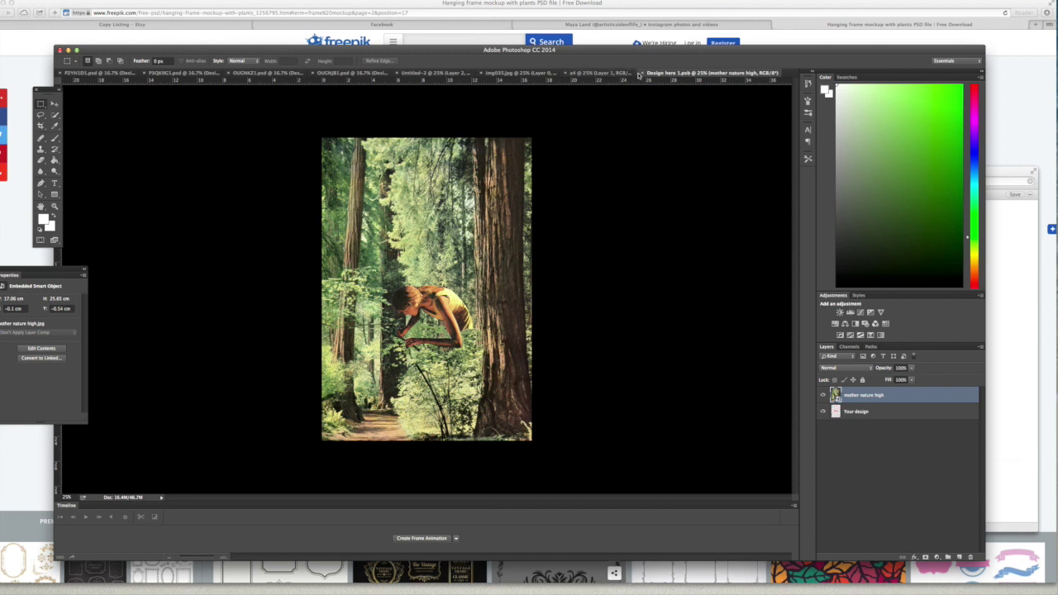
Close the design file, hide the Reflection layer and select the Fondo background layer
{"action": "left_click", "coordinate": [640, 75]}
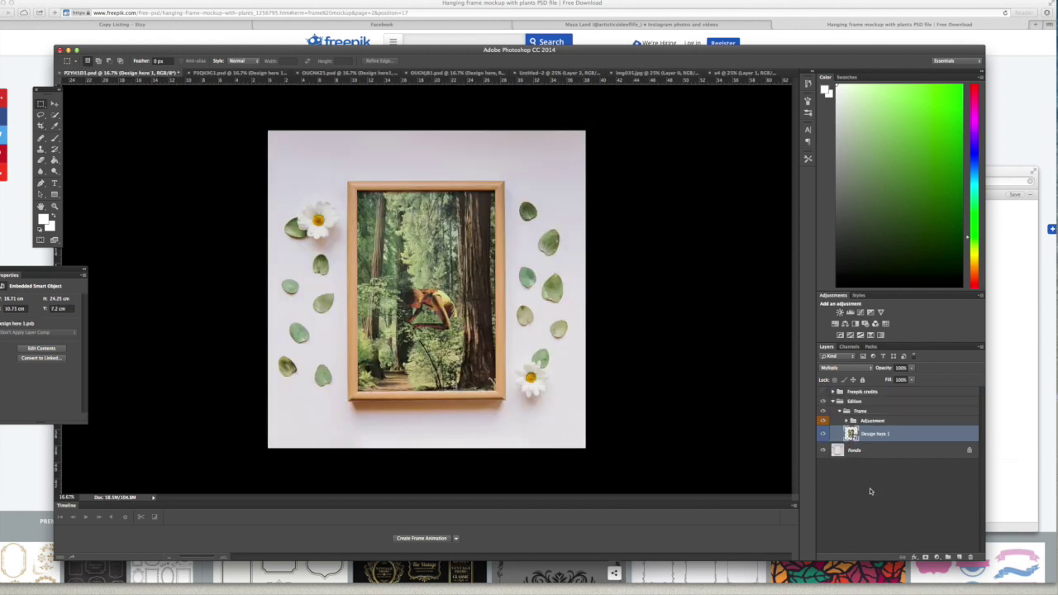
{"action": "left_click", "coordinate": [846, 421]}
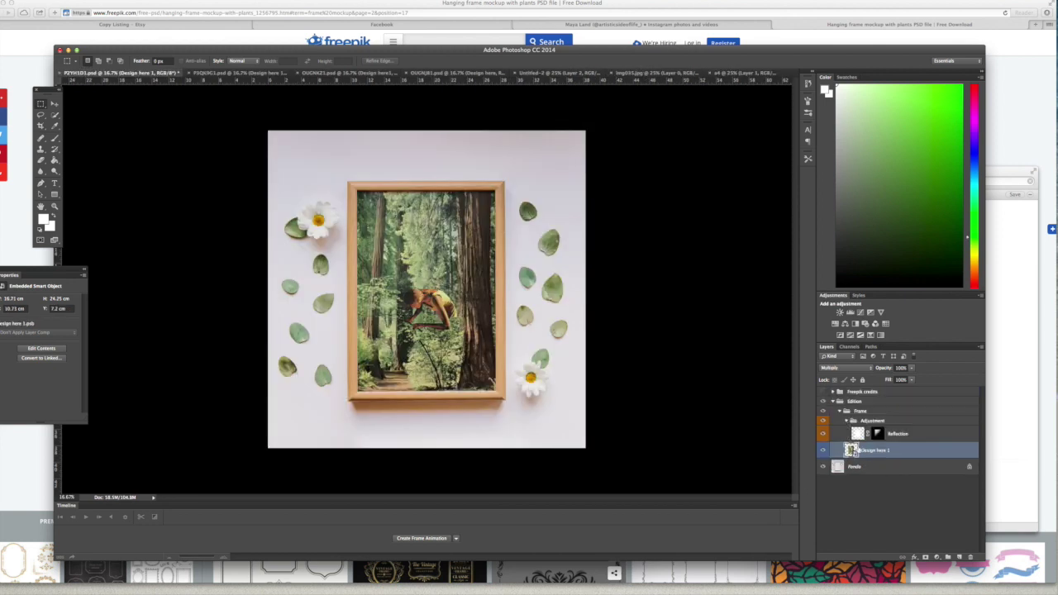
{"action": "left_click", "coordinate": [822, 435]}
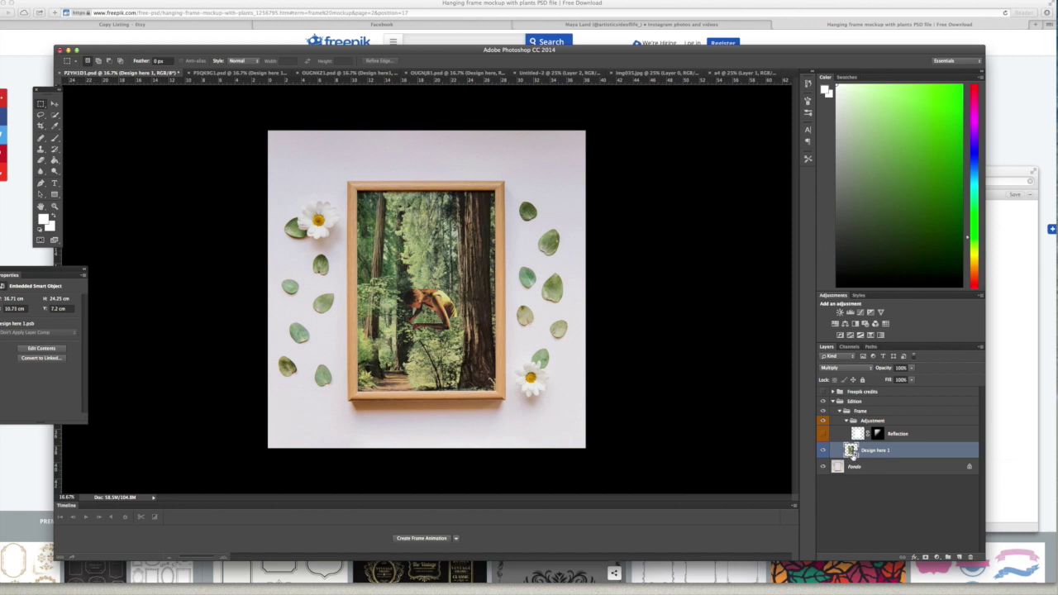
{"action": "left_click", "coordinate": [854, 468]}
Add an Exposure adjustment at about +0.45 above Fondo, then view the desk mockup
{"action": "left_click", "coordinate": [870, 312]}
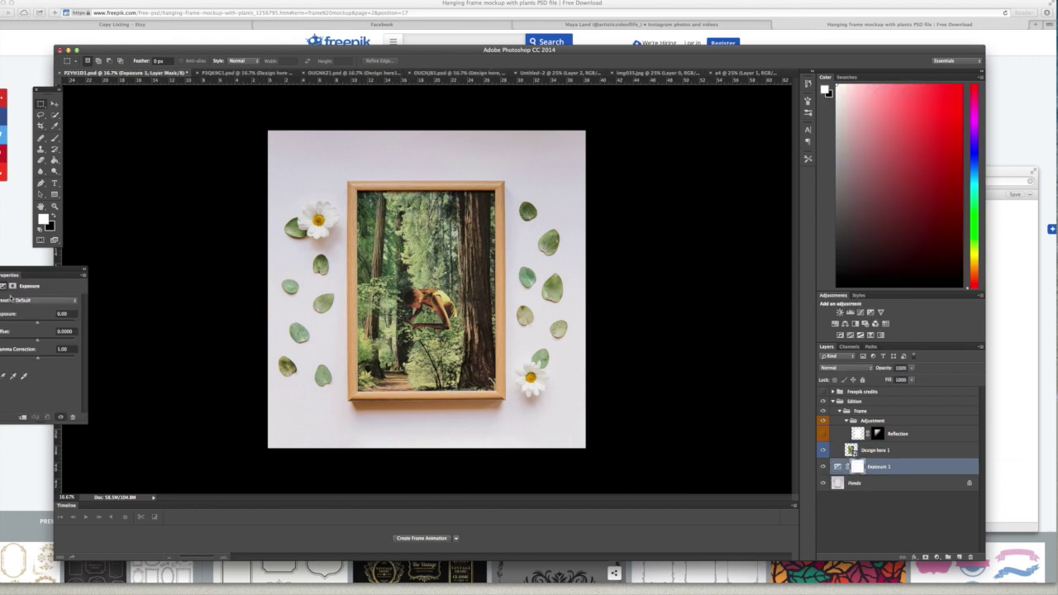
{"action": "left_click_drag", "start_coordinate": [45, 269], "coordinate": [149, 266]}
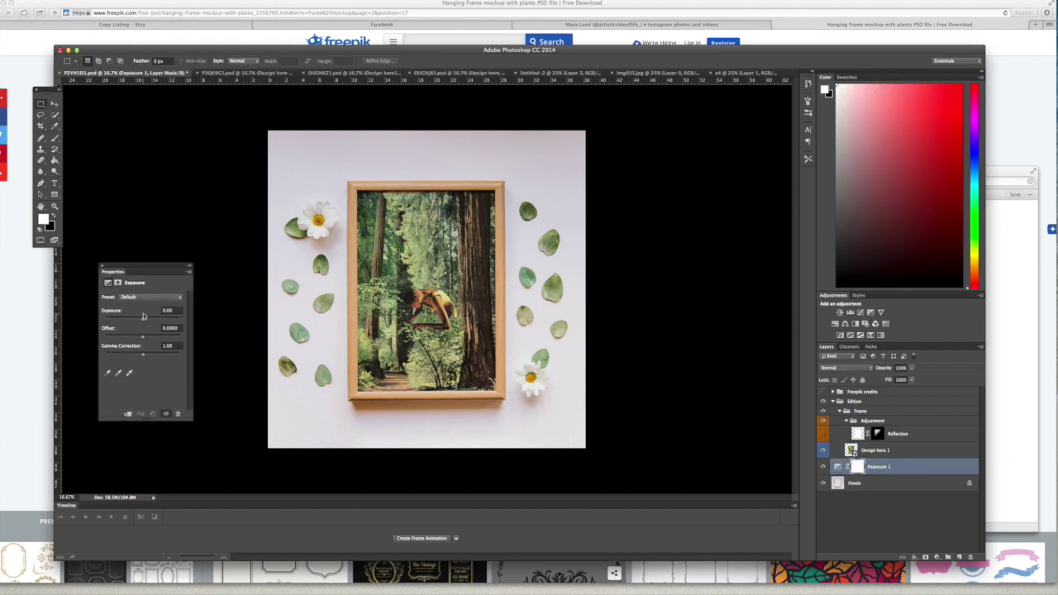
{"action": "left_click_drag", "start_coordinate": [144, 319], "coordinate": [144, 322]}
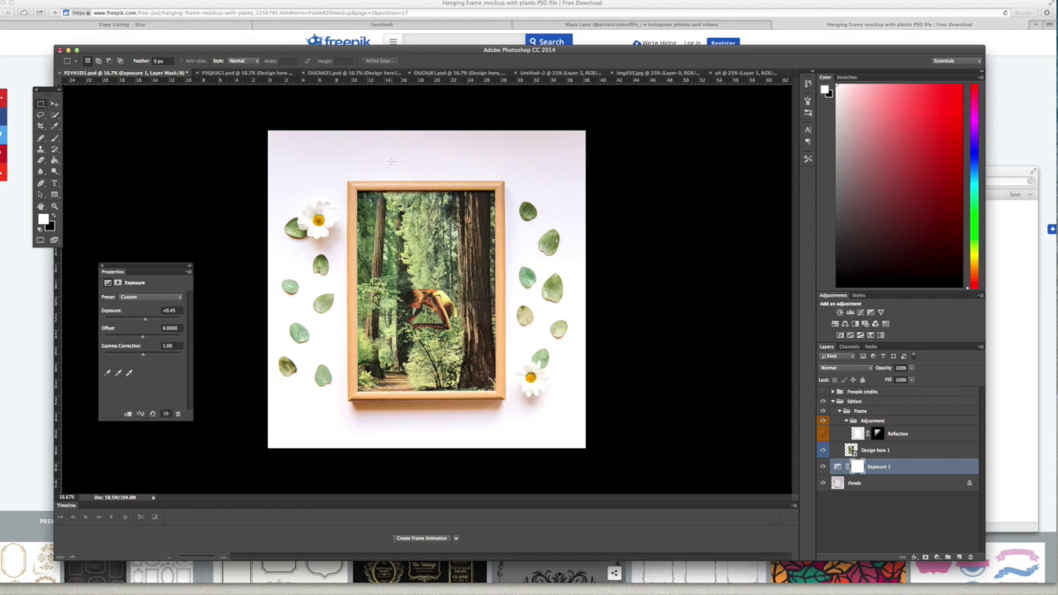
{"action": "left_click", "coordinate": [245, 72]}
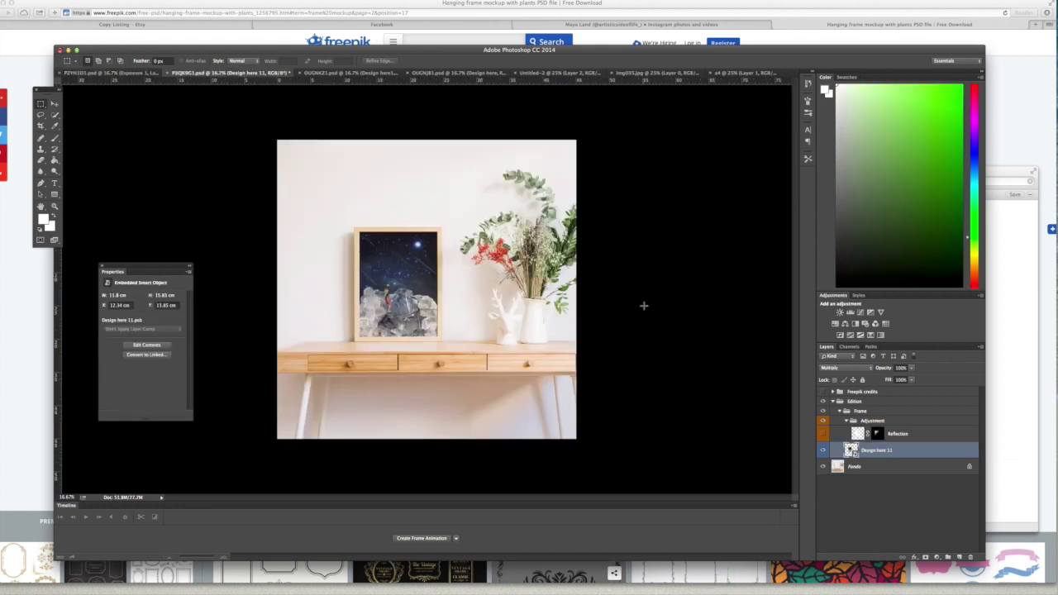
Switch to the wall-and-cactus mockup, then to the starry-frame mockup document
{"action": "left_click", "coordinate": [324, 72]}
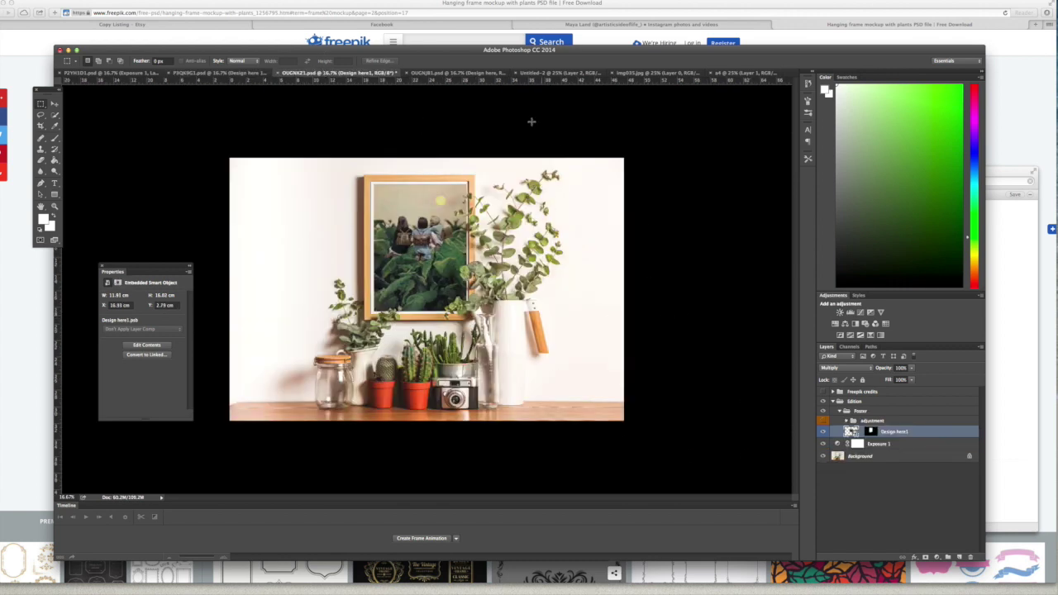
{"action": "left_click", "coordinate": [476, 73]}
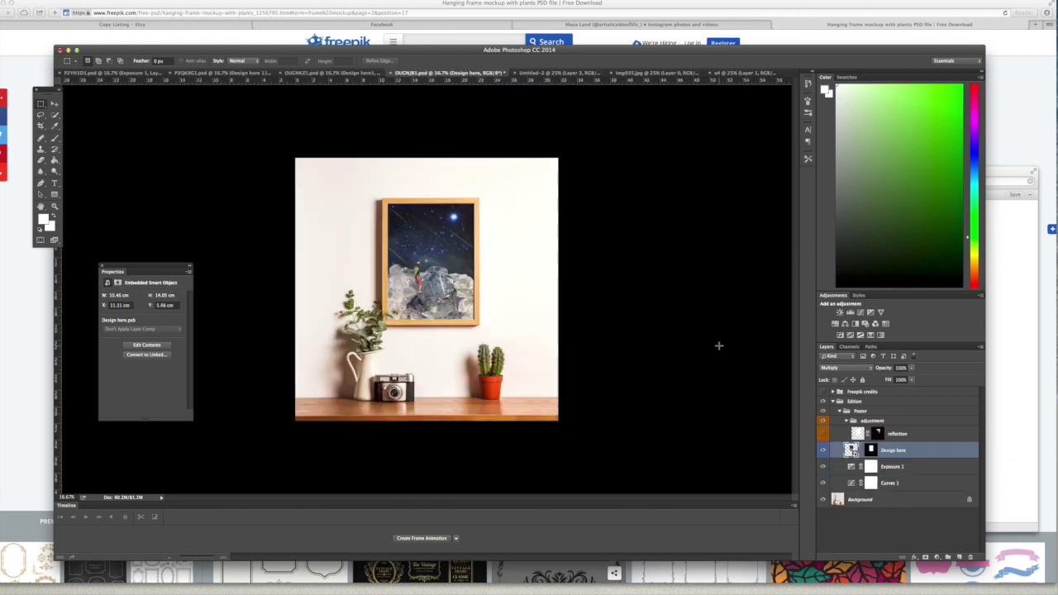